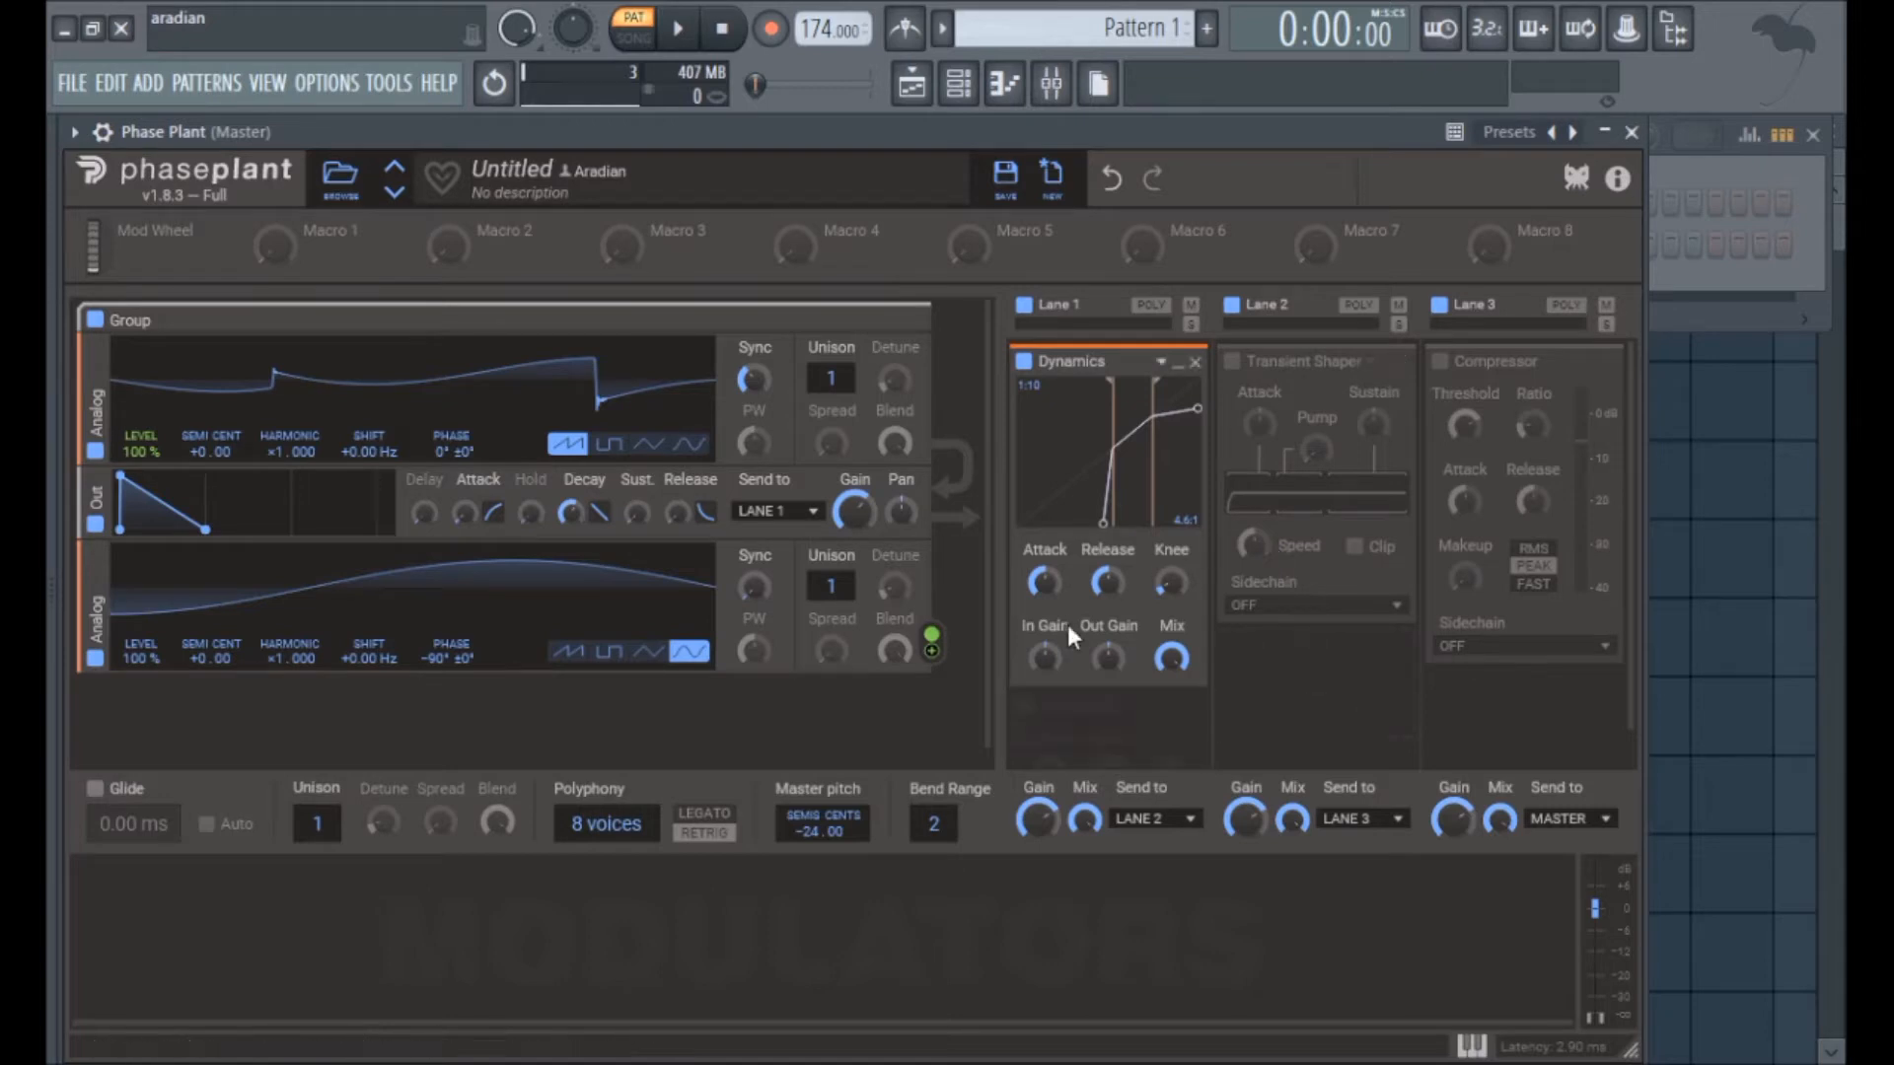
# Step: Set the Dynamics curve's upward ratio to 1:4.4 and its downward compression ratio to 15:1
pyautogui.moveTo(1095, 486); pyautogui.dragTo(1070, 616)
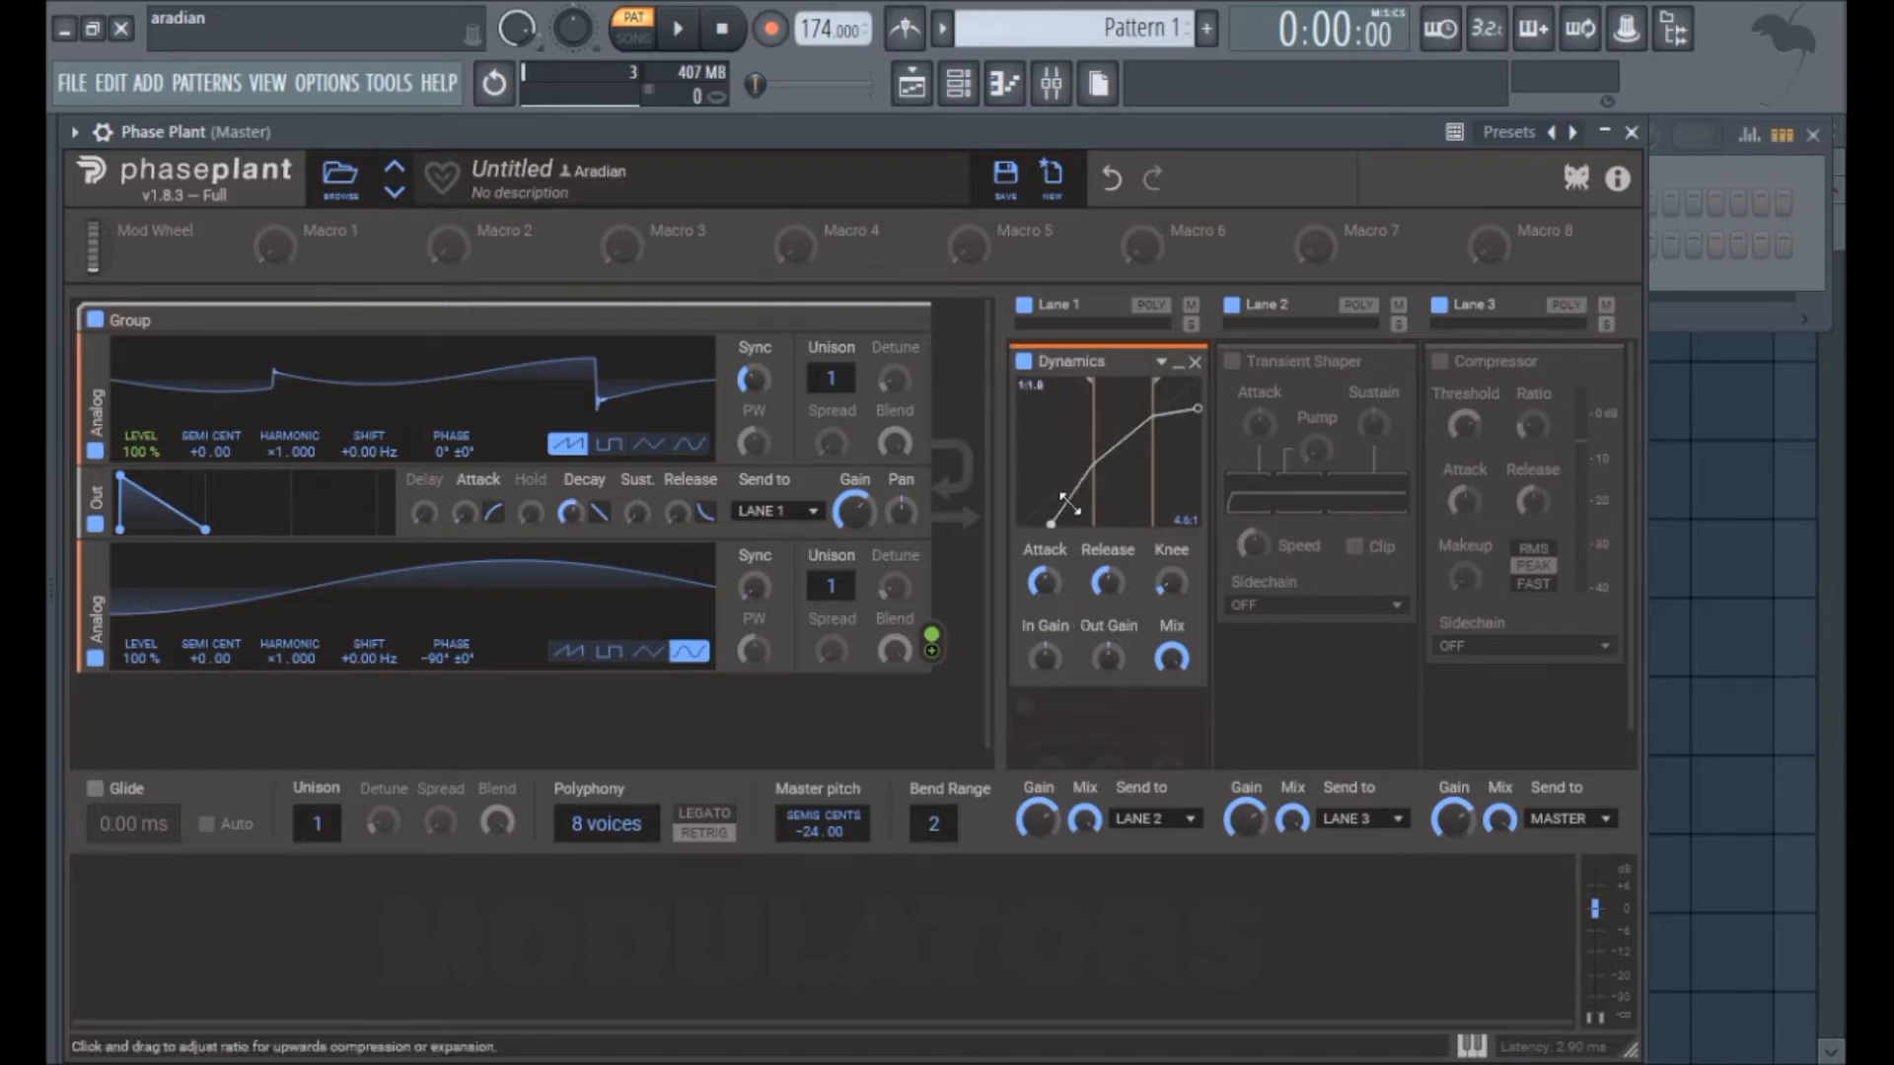
pyautogui.moveTo(1184, 415)
pyautogui.mouseDown()
pyautogui.moveTo(1248, 520)
pyautogui.moveTo(1193, 440)
pyautogui.mouseUp()
pyautogui.moveTo(1082, 472); pyautogui.dragTo(1070, 511)
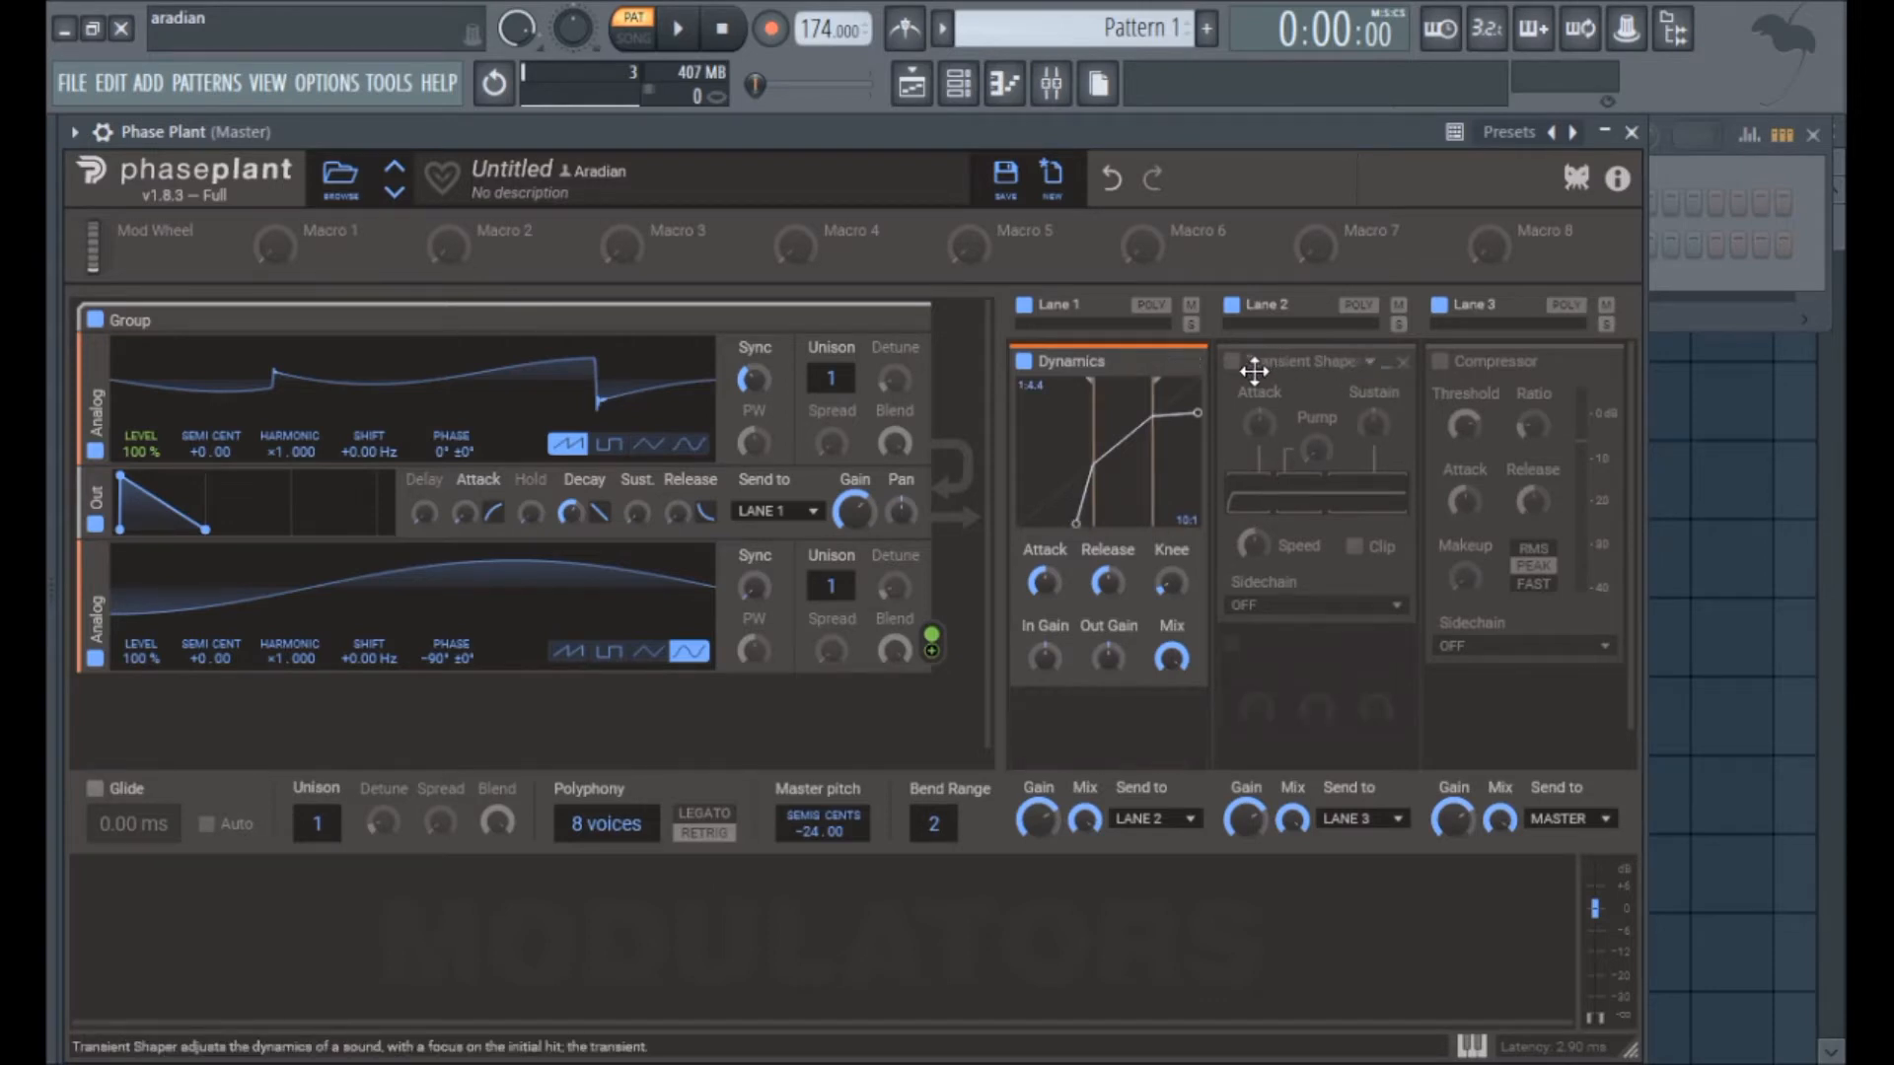
pyautogui.moveTo(1172, 419)
pyautogui.mouseDown()
pyautogui.moveTo(1206, 220)
pyautogui.moveTo(1209, 424)
pyautogui.mouseUp()
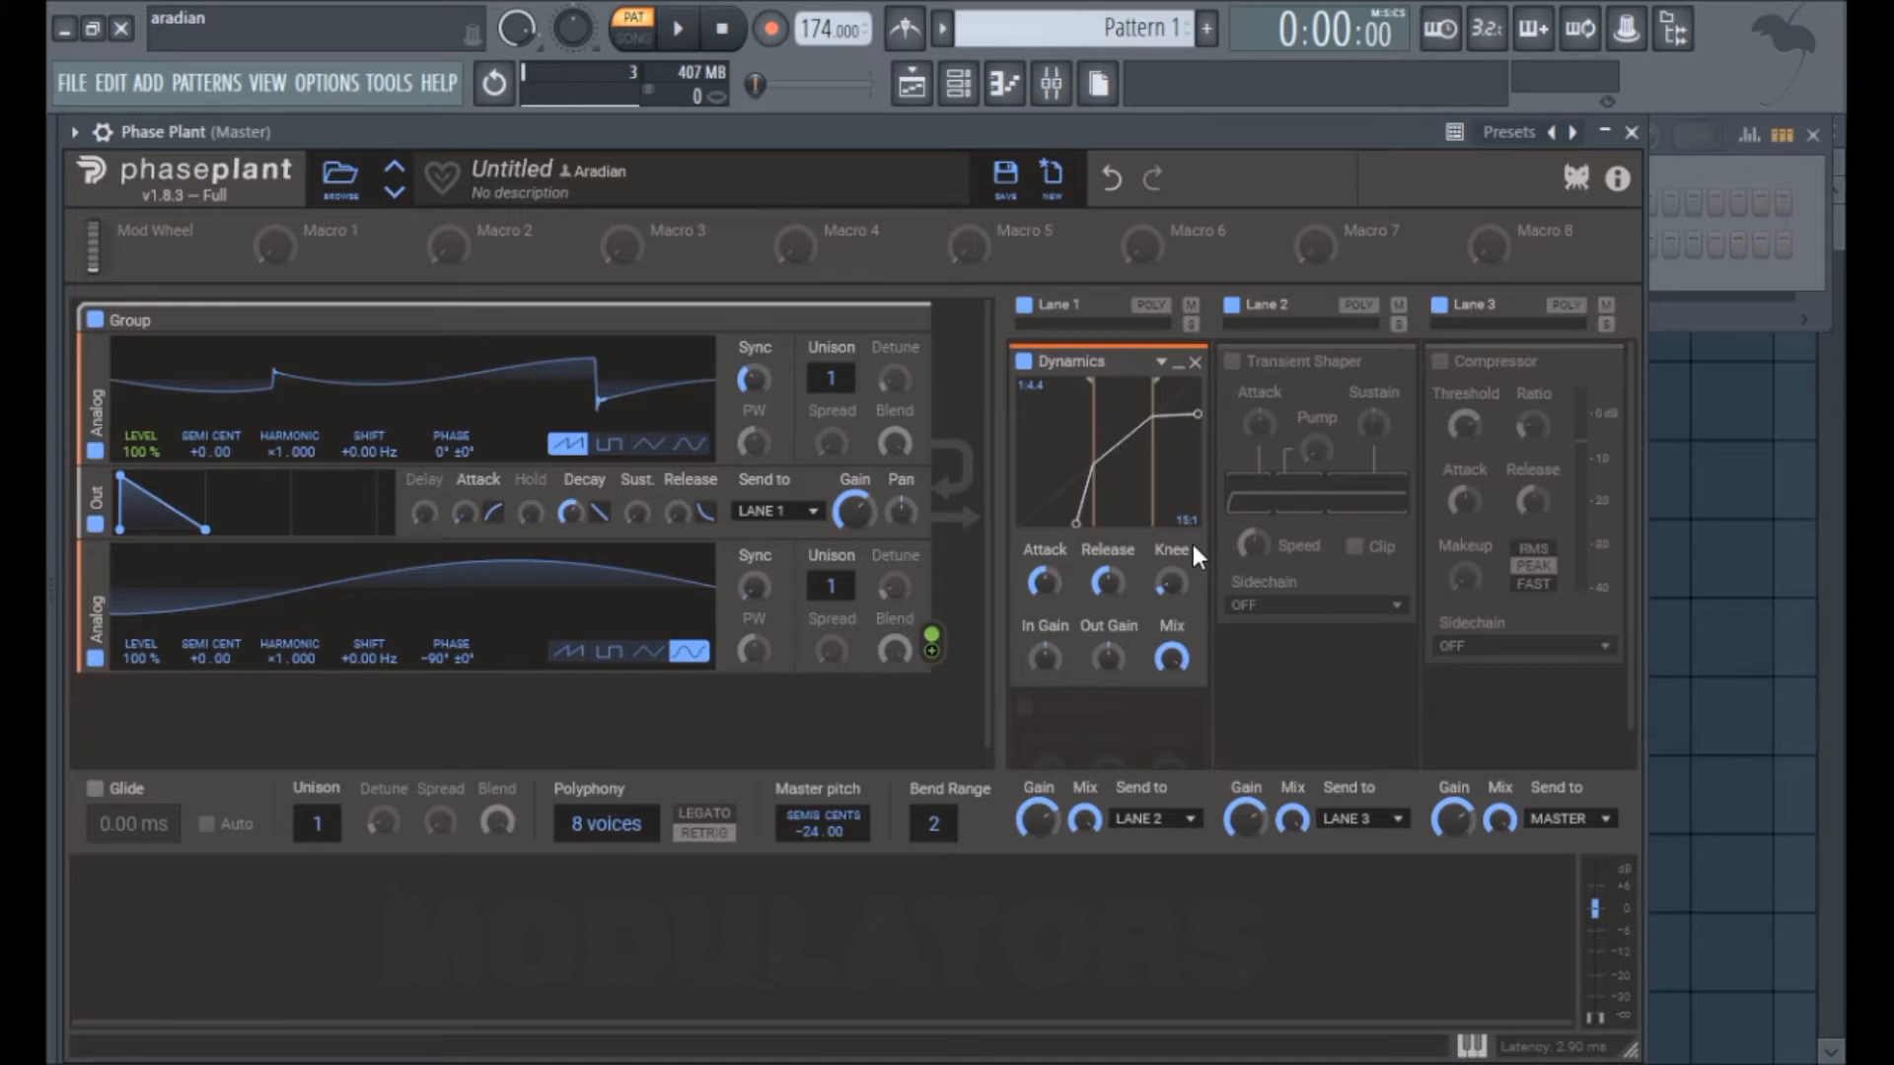
# Step: Lower both Dynamics thresholds, with the upward ratio reset to 1.0:1 and the downward ratio at 5.0:1
pyautogui.moveTo(1108, 423); pyautogui.dragTo(1161, 415)
pyautogui.moveTo(1093, 504); pyautogui.dragTo(1132, 616)
pyautogui.doubleClick(1069, 517)
pyautogui.moveTo(1099, 503); pyautogui.dragTo(1079, 503)
pyautogui.moveTo(1151, 500); pyautogui.dragTo(1113, 499)
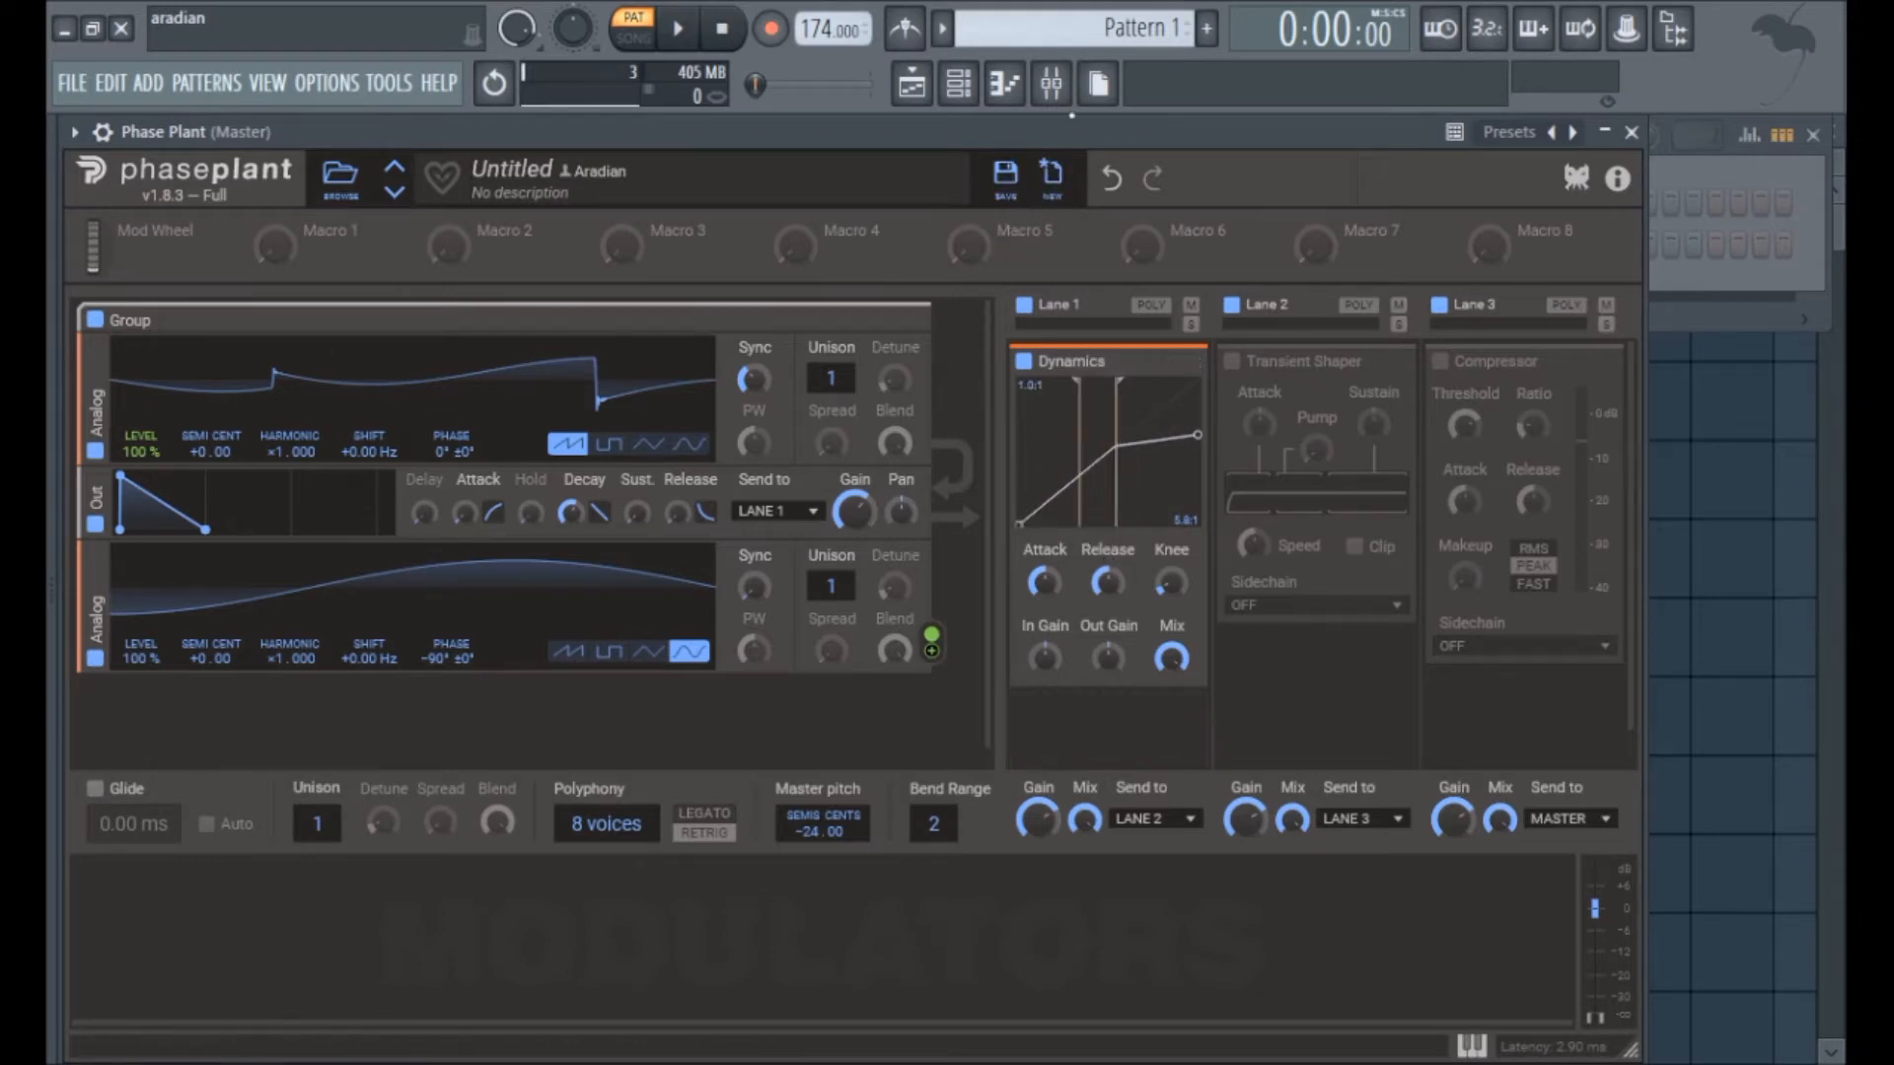
# Step: Play a test note three times to audition the Dynamics setting
pyautogui.press('c')
pyautogui.press('c')
pyautogui.press('c')
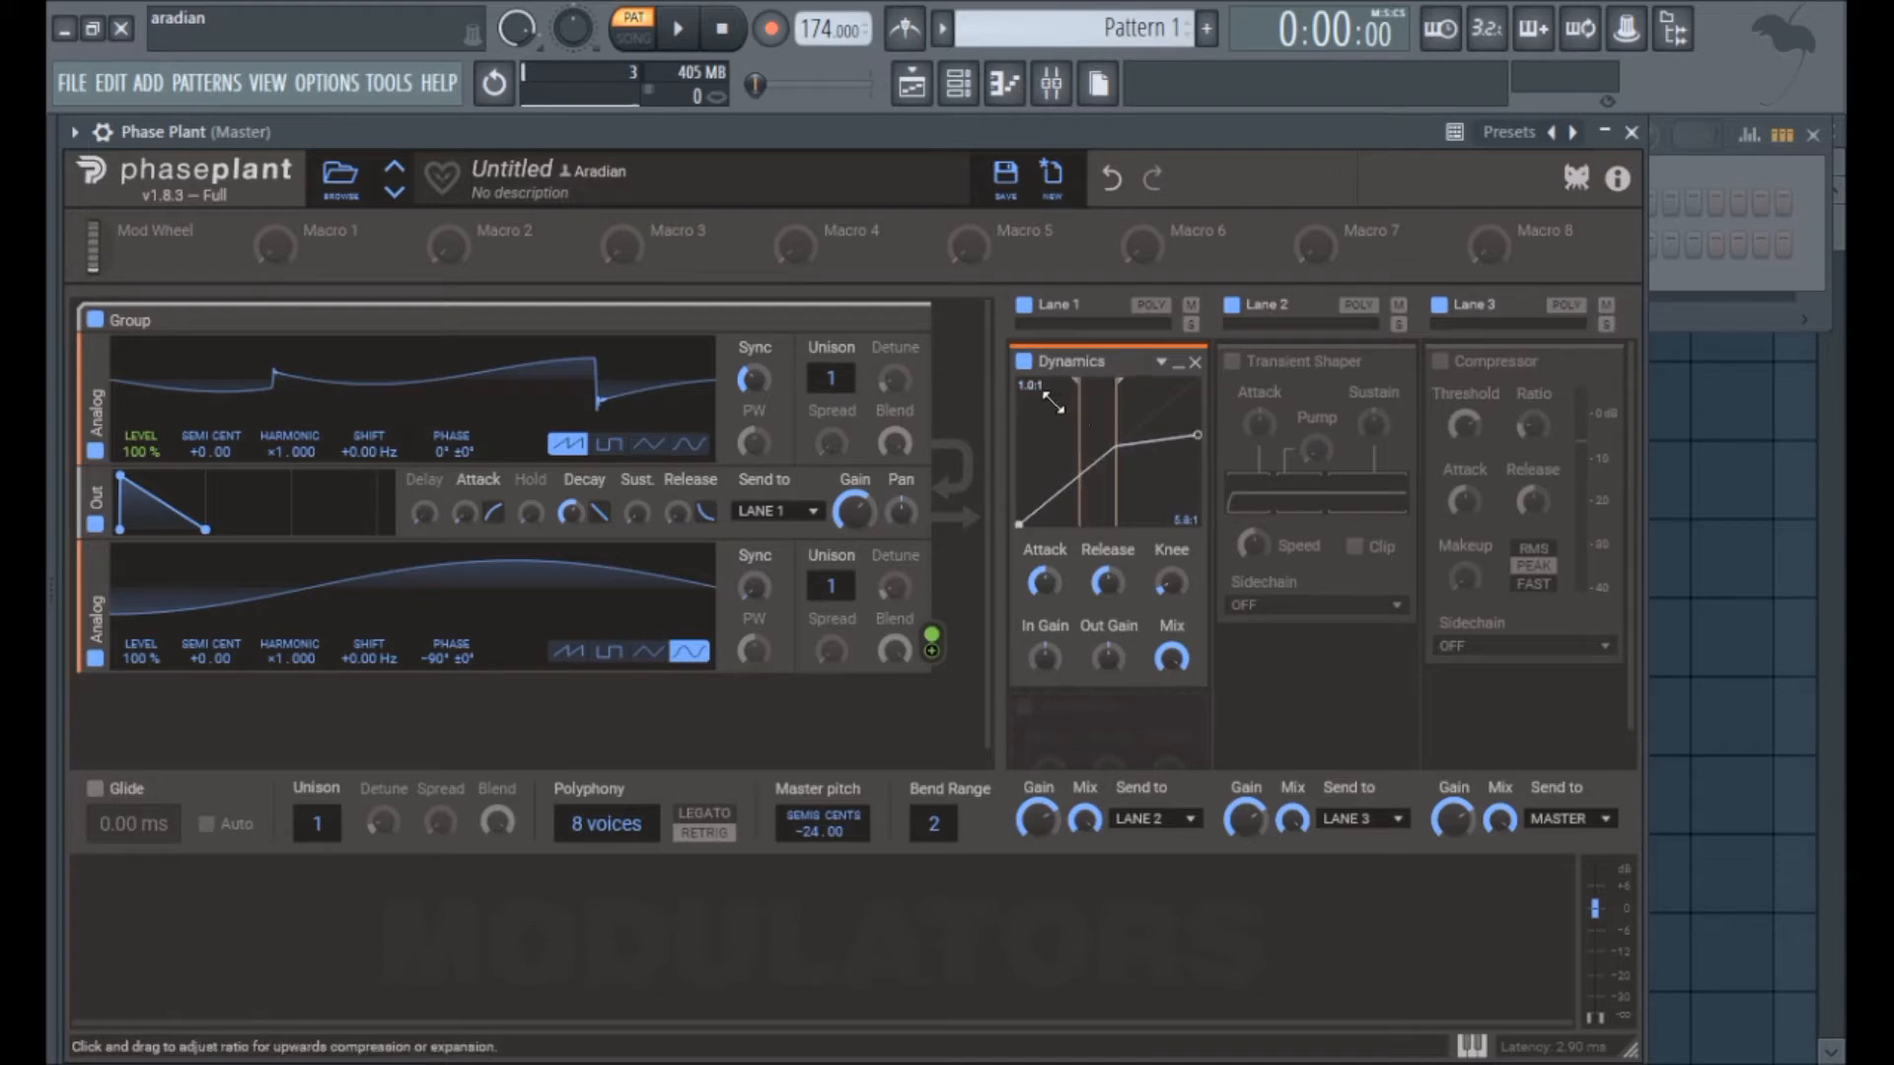
# Step: Set the Dynamics upward ratio to 1:1.3, try a 10:1 downward ratio, and reset the downward ratio to 1.0:1
pyautogui.moveTo(1036, 383); pyautogui.dragTo(1047, 470)
pyautogui.moveTo(1178, 508); pyautogui.dragTo(1188, 532)
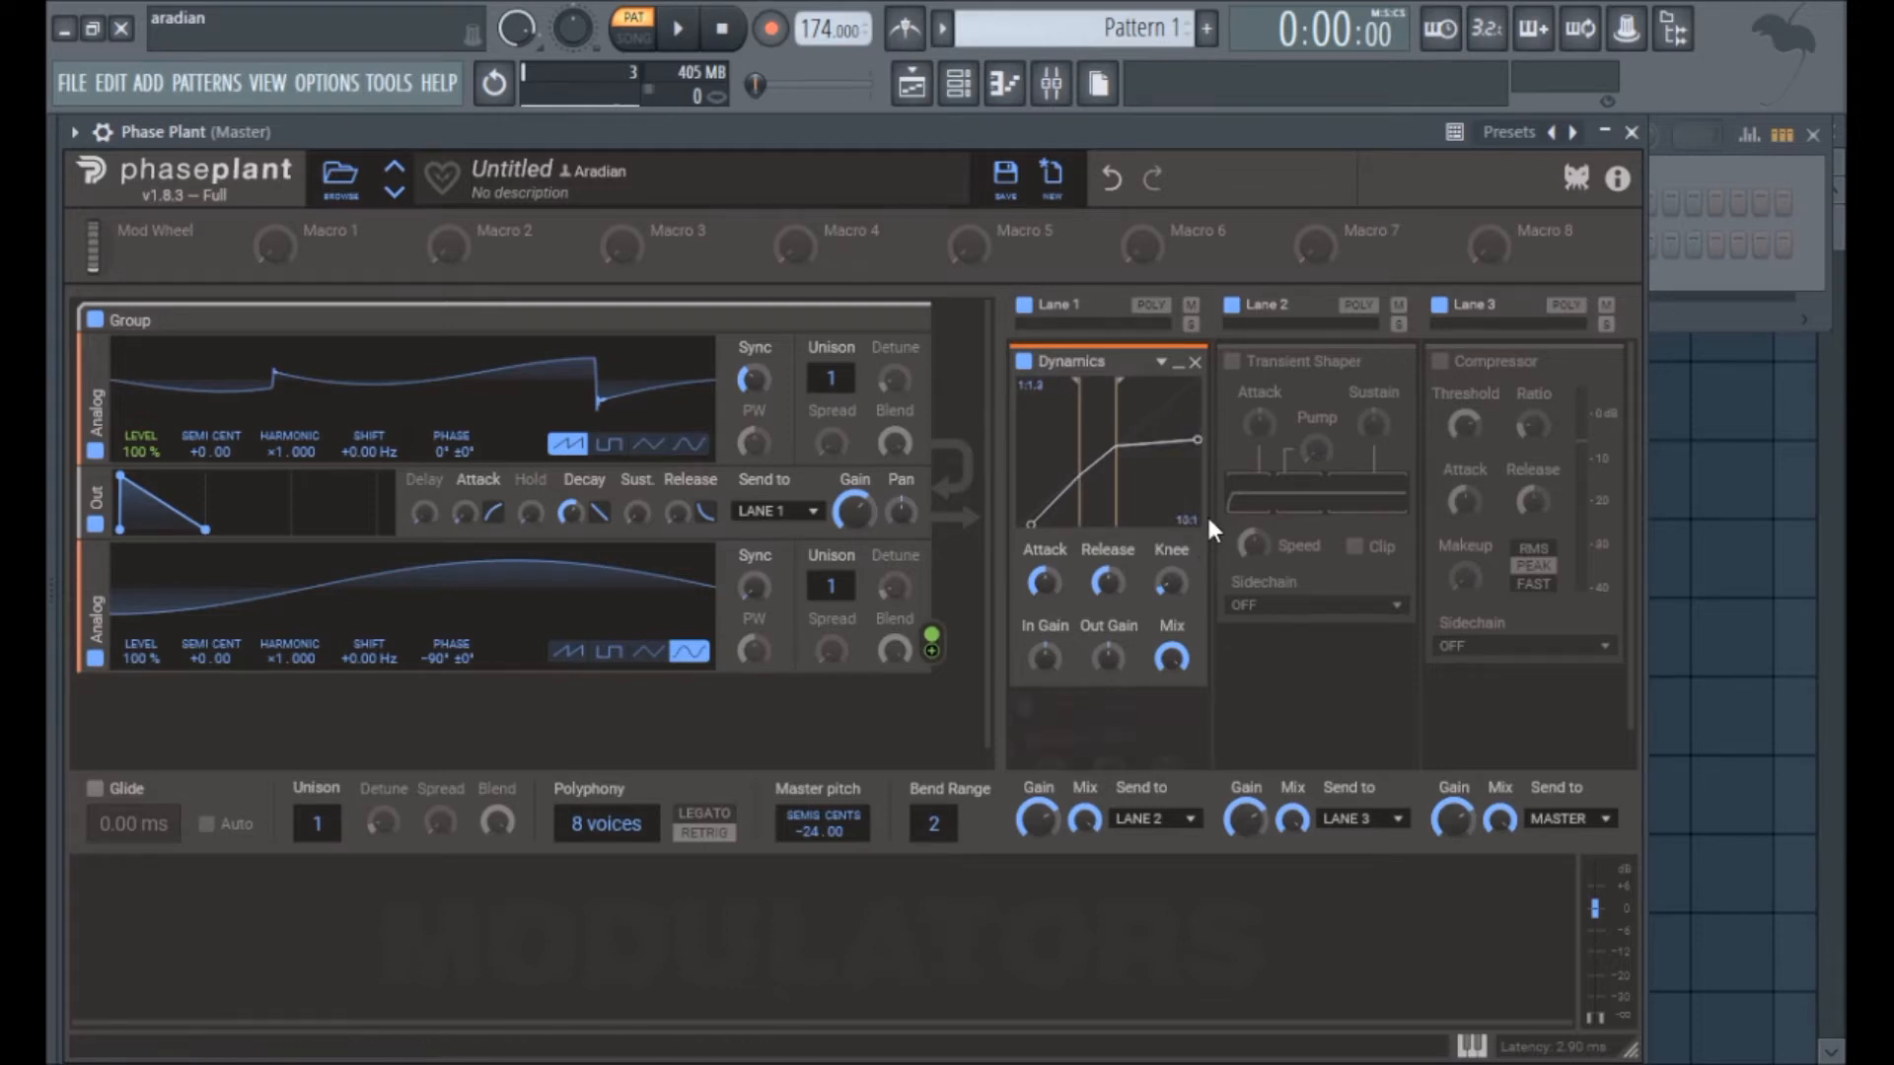
pyautogui.doubleClick(1180, 500)
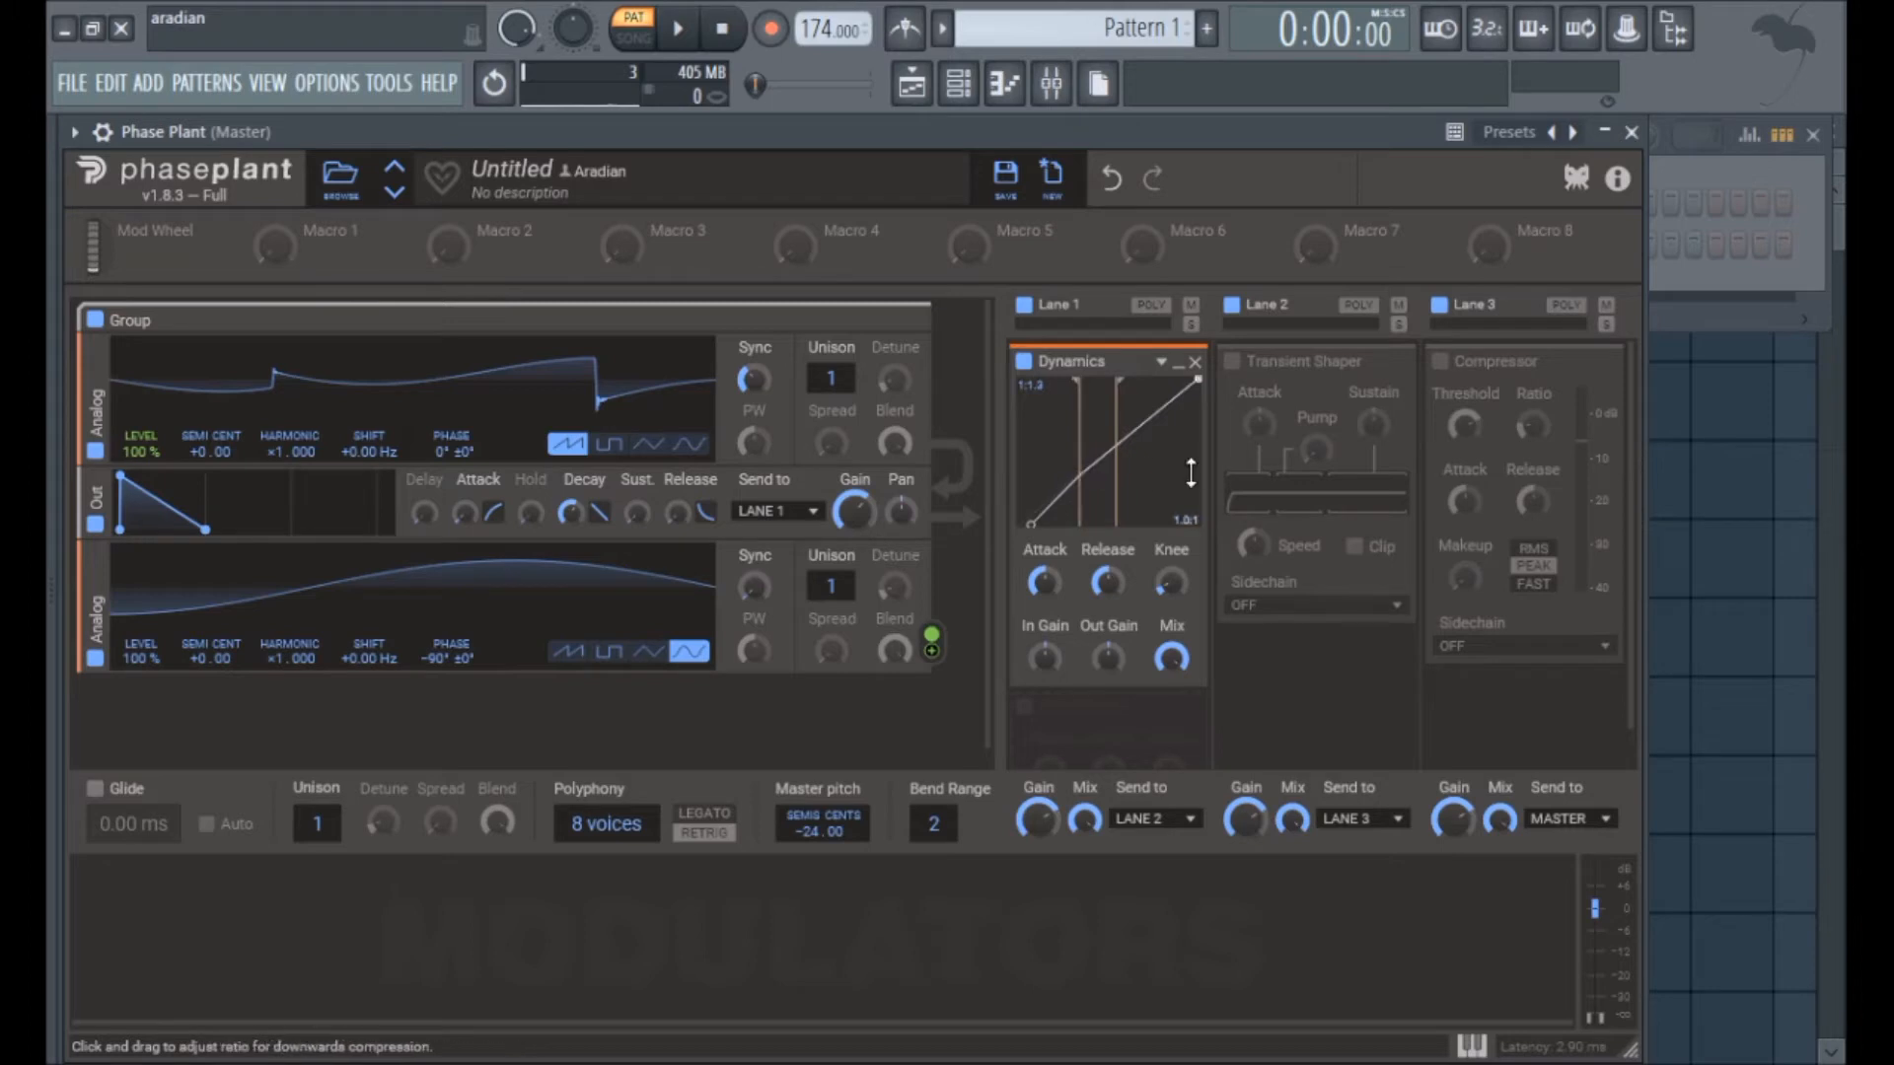
# Step: Set the Dynamics downward ratio to 3.0:1, and bring the thresholds together with a much steeper upward ratio
pyautogui.moveTo(1186, 397); pyautogui.dragTo(1225, 320)
pyautogui.moveTo(1192, 393); pyautogui.dragTo(1207, 450)
pyautogui.moveTo(1057, 448); pyautogui.dragTo(1085, 567)
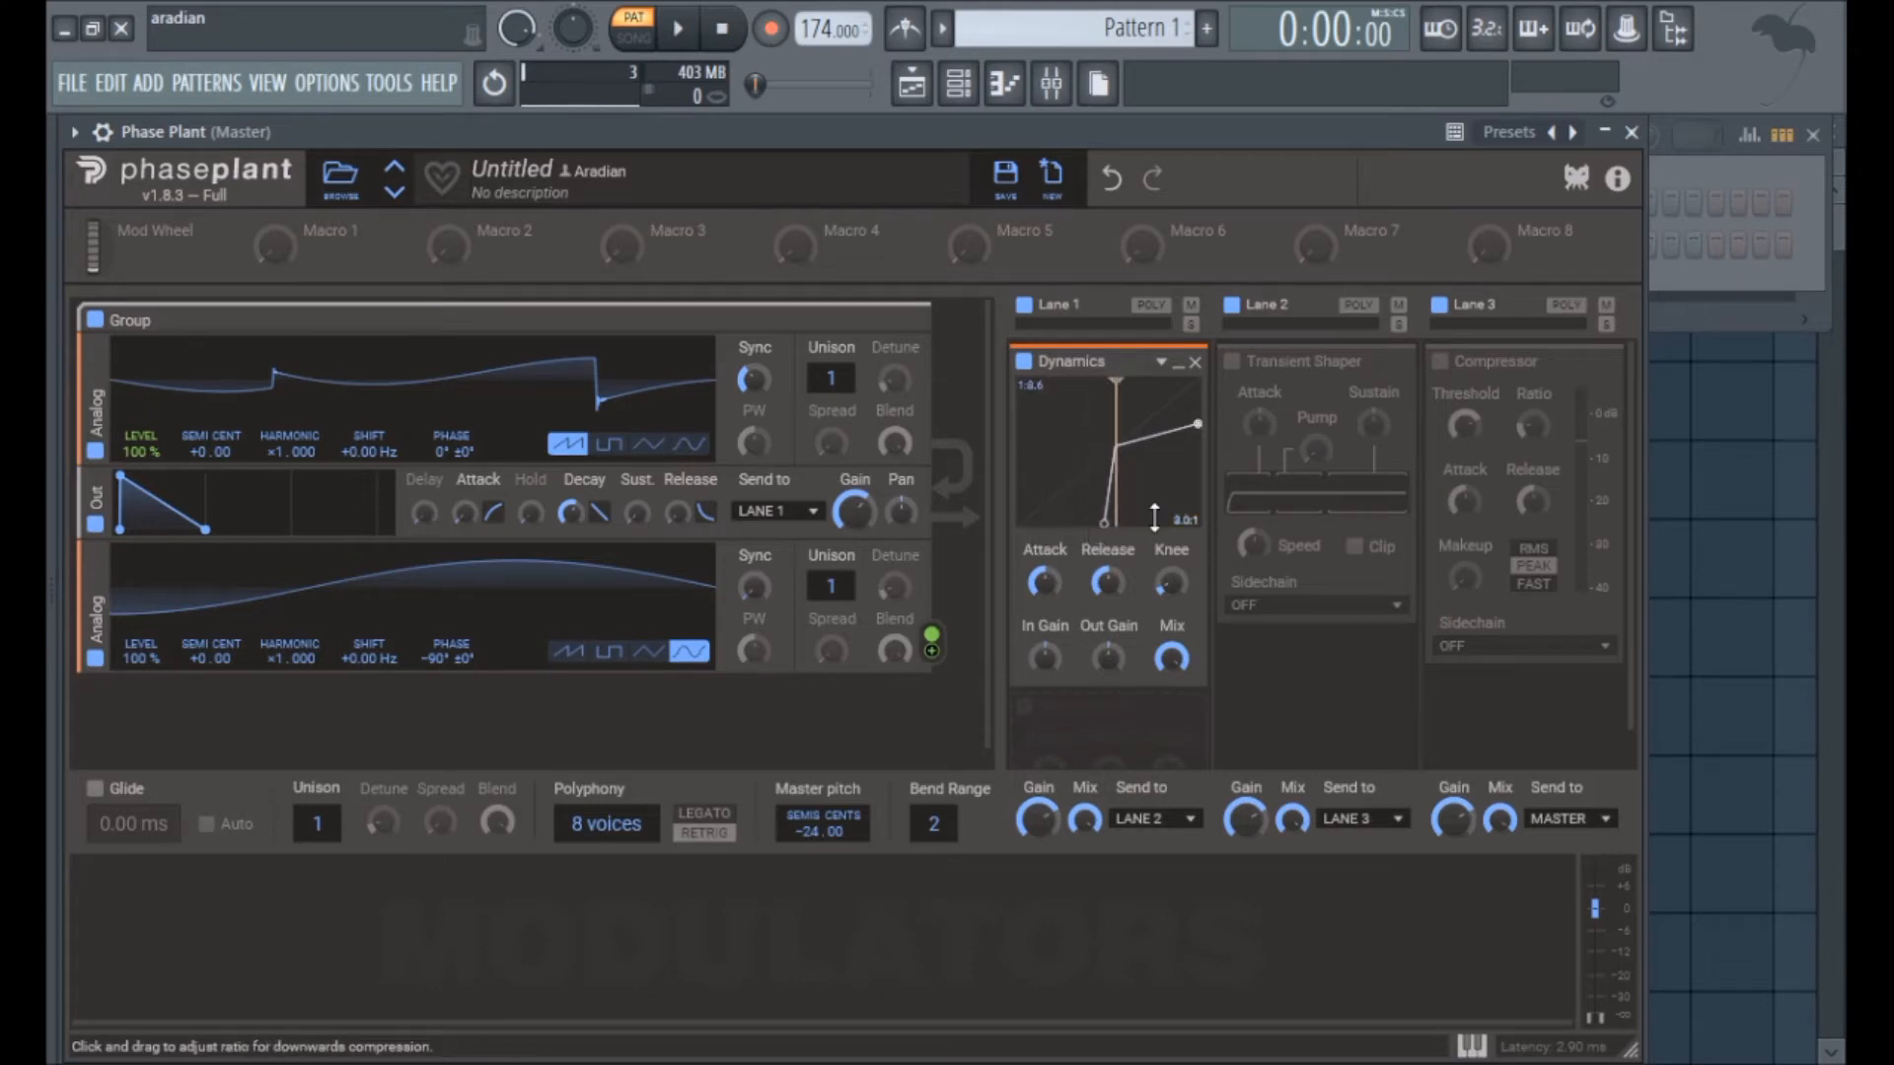
# Step: Bypass Dynamics on Lane 1 and enable the Transient Shaper on Lane 2
pyautogui.click(1026, 363)
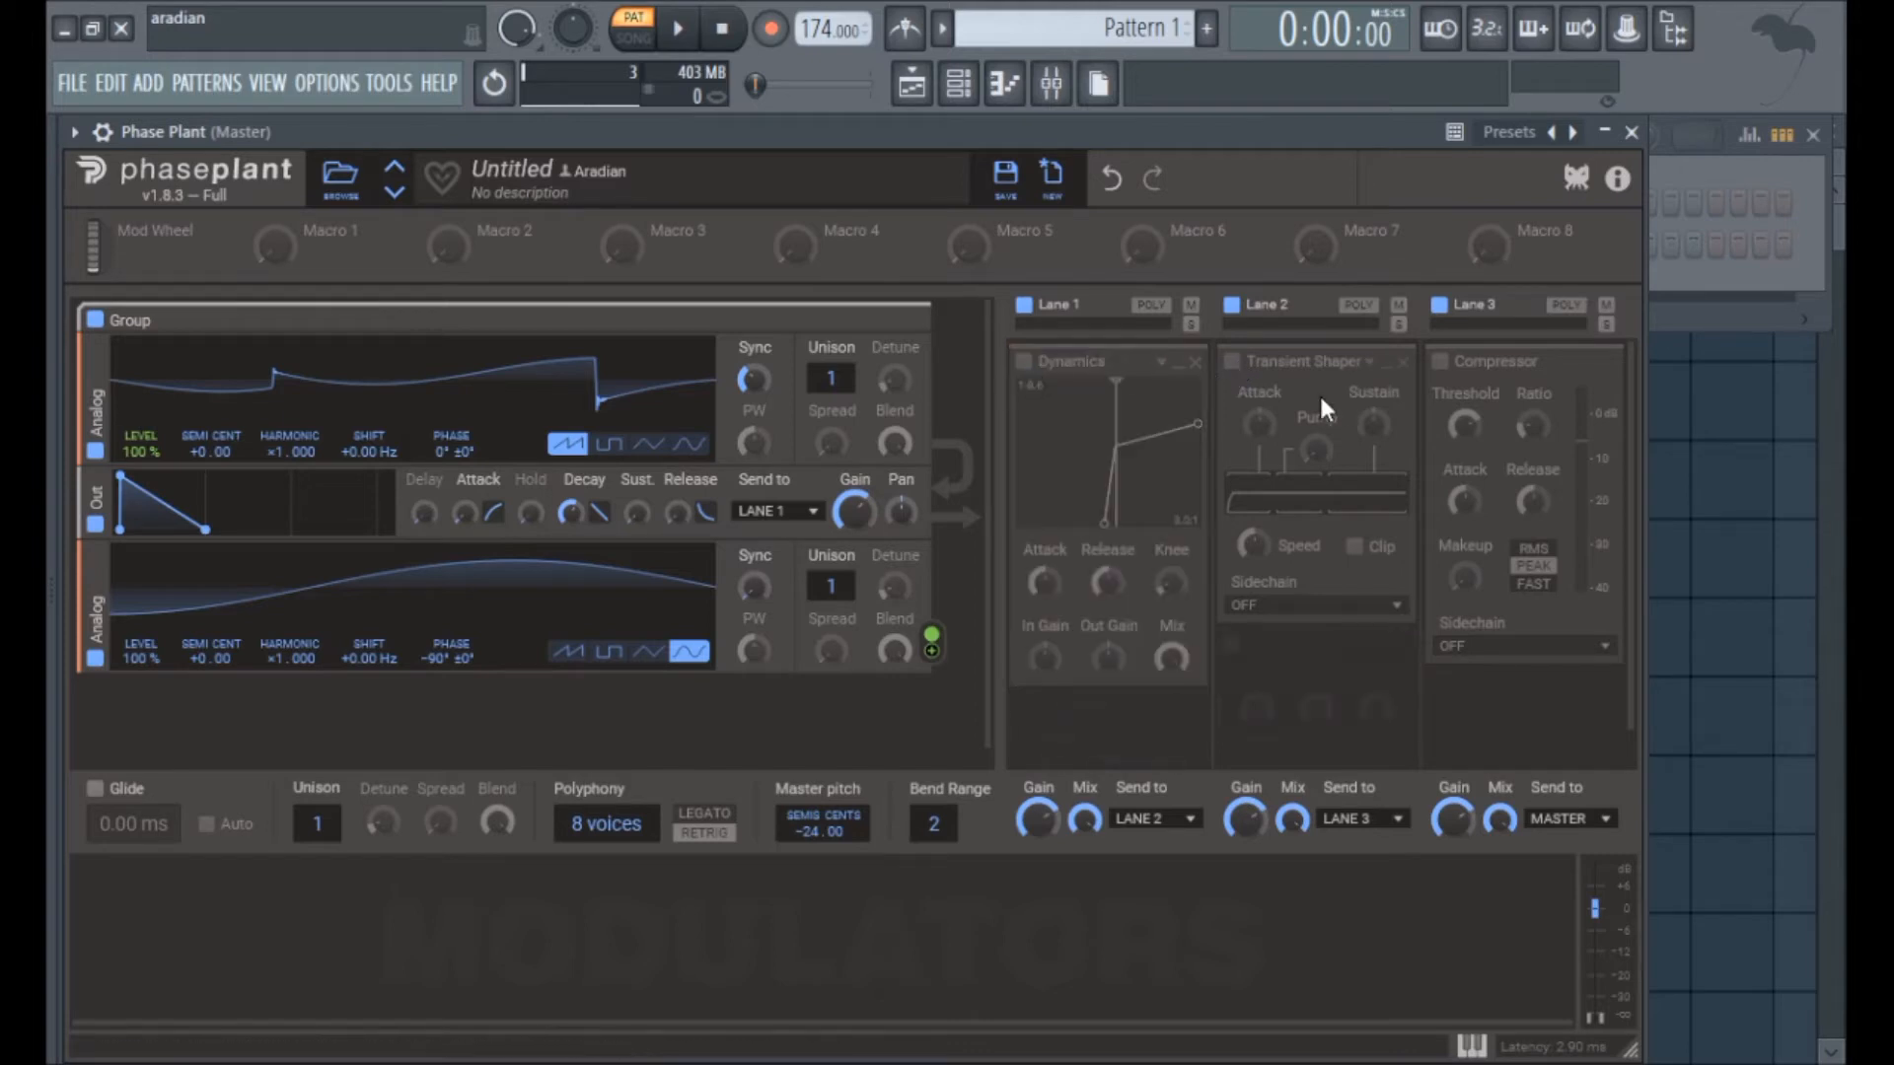
pyautogui.click(1234, 364)
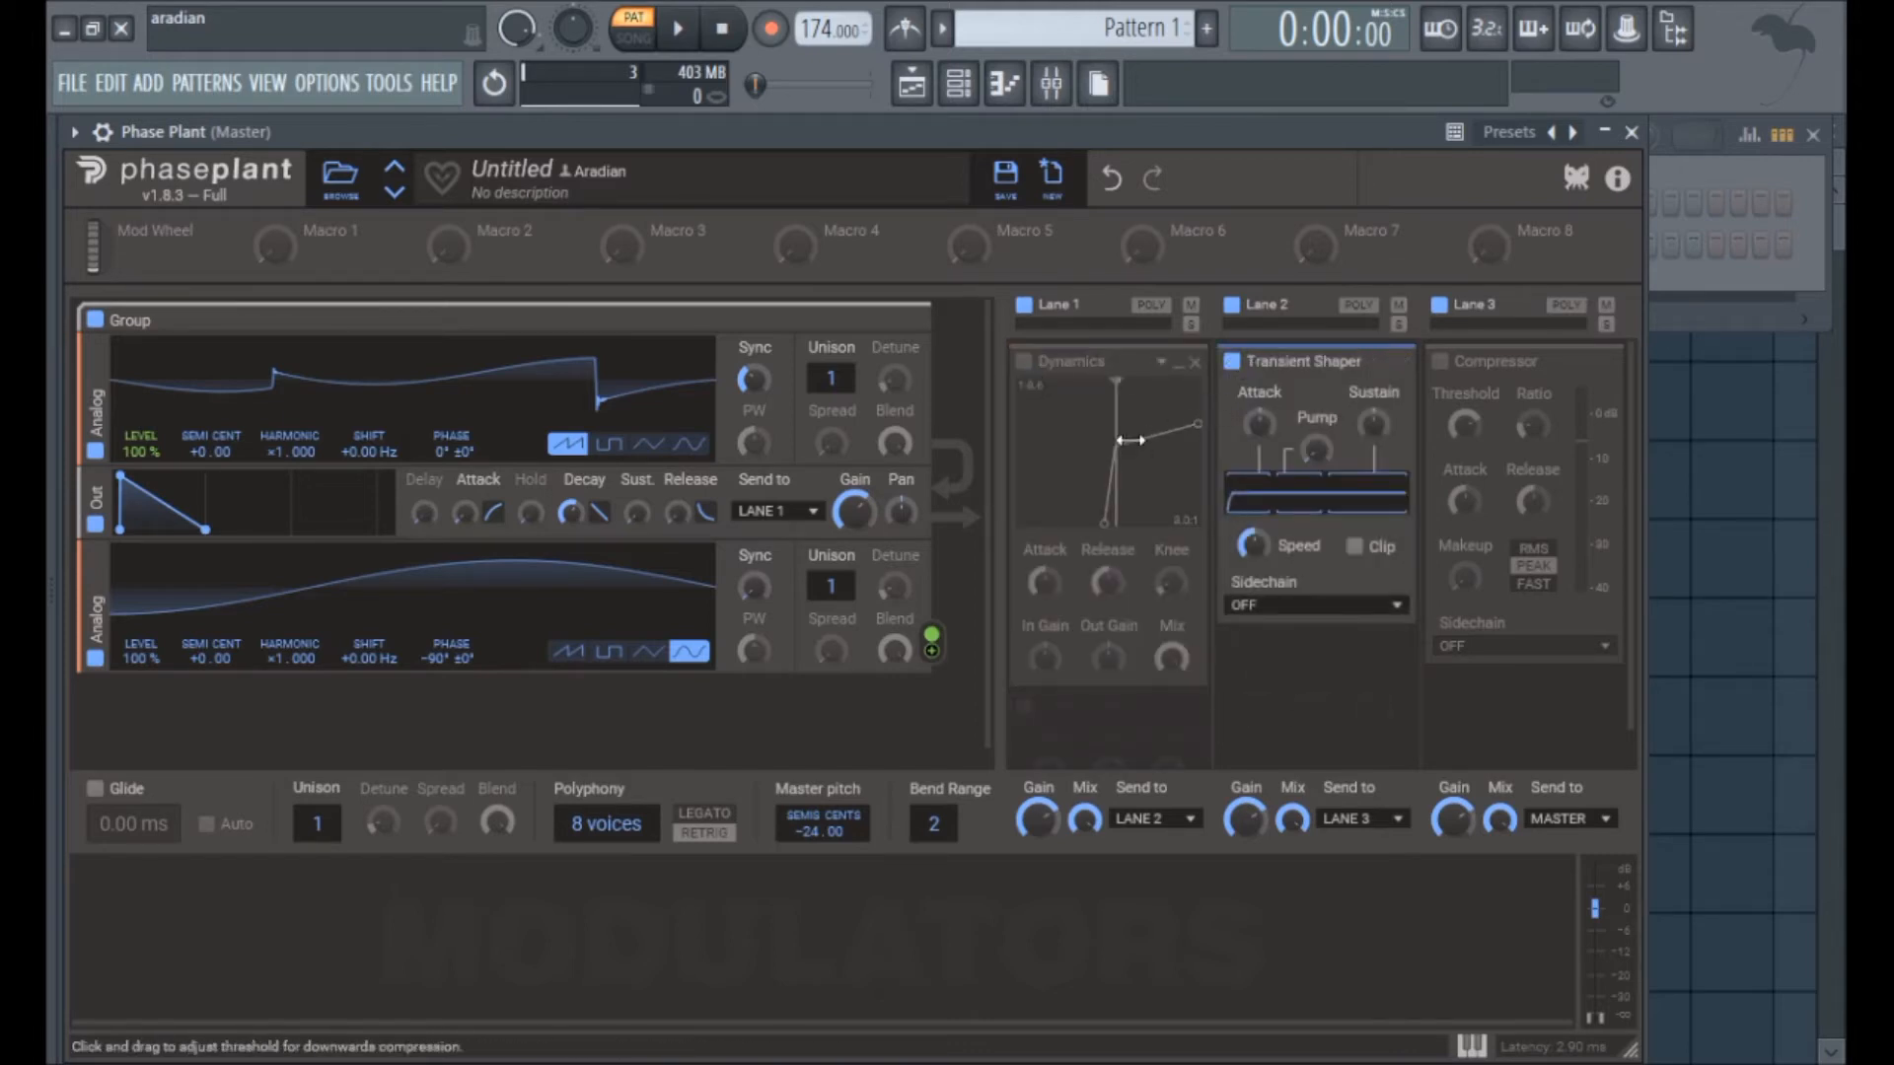
# Step: Set the Dynamics downward ratio to 4.2:1 at a slightly higher threshold, and bypass the Transient Shaper on Lane 2
pyautogui.moveTo(1114, 438)
pyautogui.mouseDown()
pyautogui.moveTo(1154, 431)
pyautogui.moveTo(1091, 427)
pyautogui.moveTo(1116, 439)
pyautogui.mouseUp()
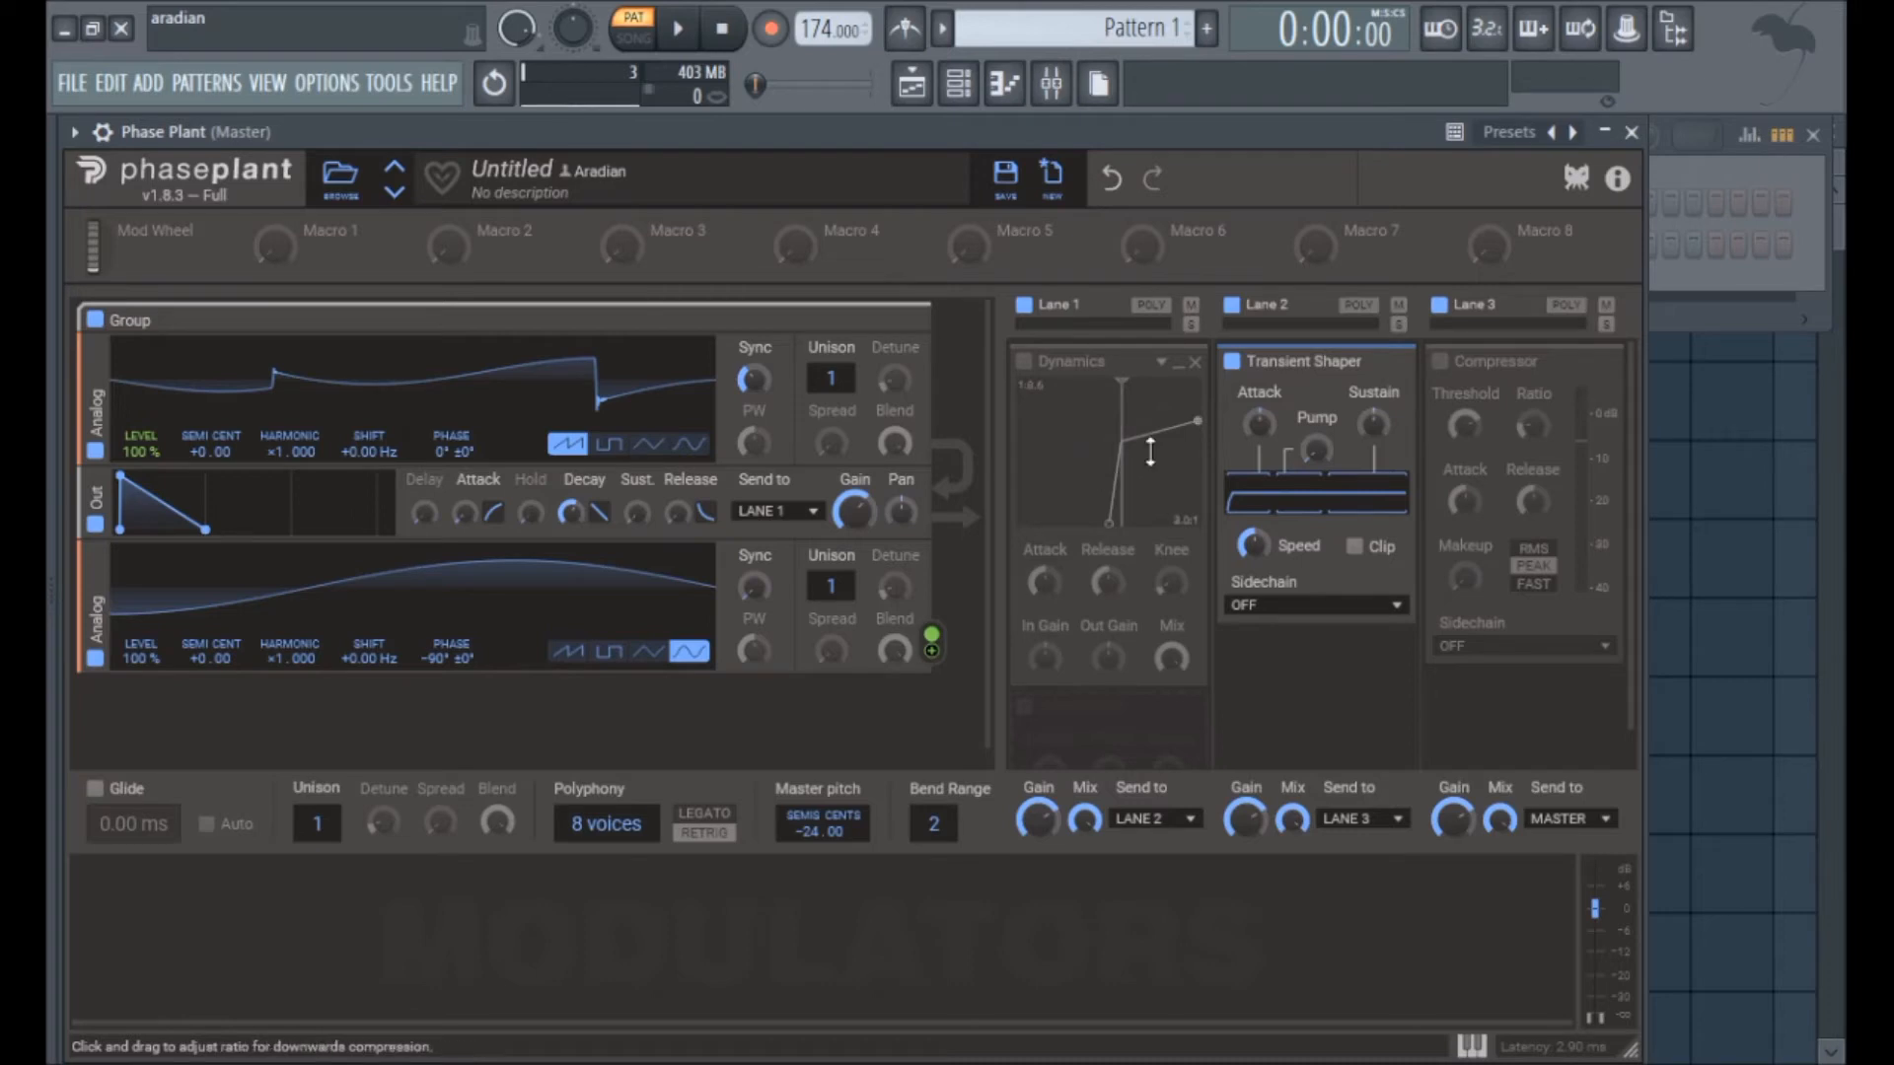
pyautogui.moveTo(1161, 427); pyautogui.dragTo(1176, 425)
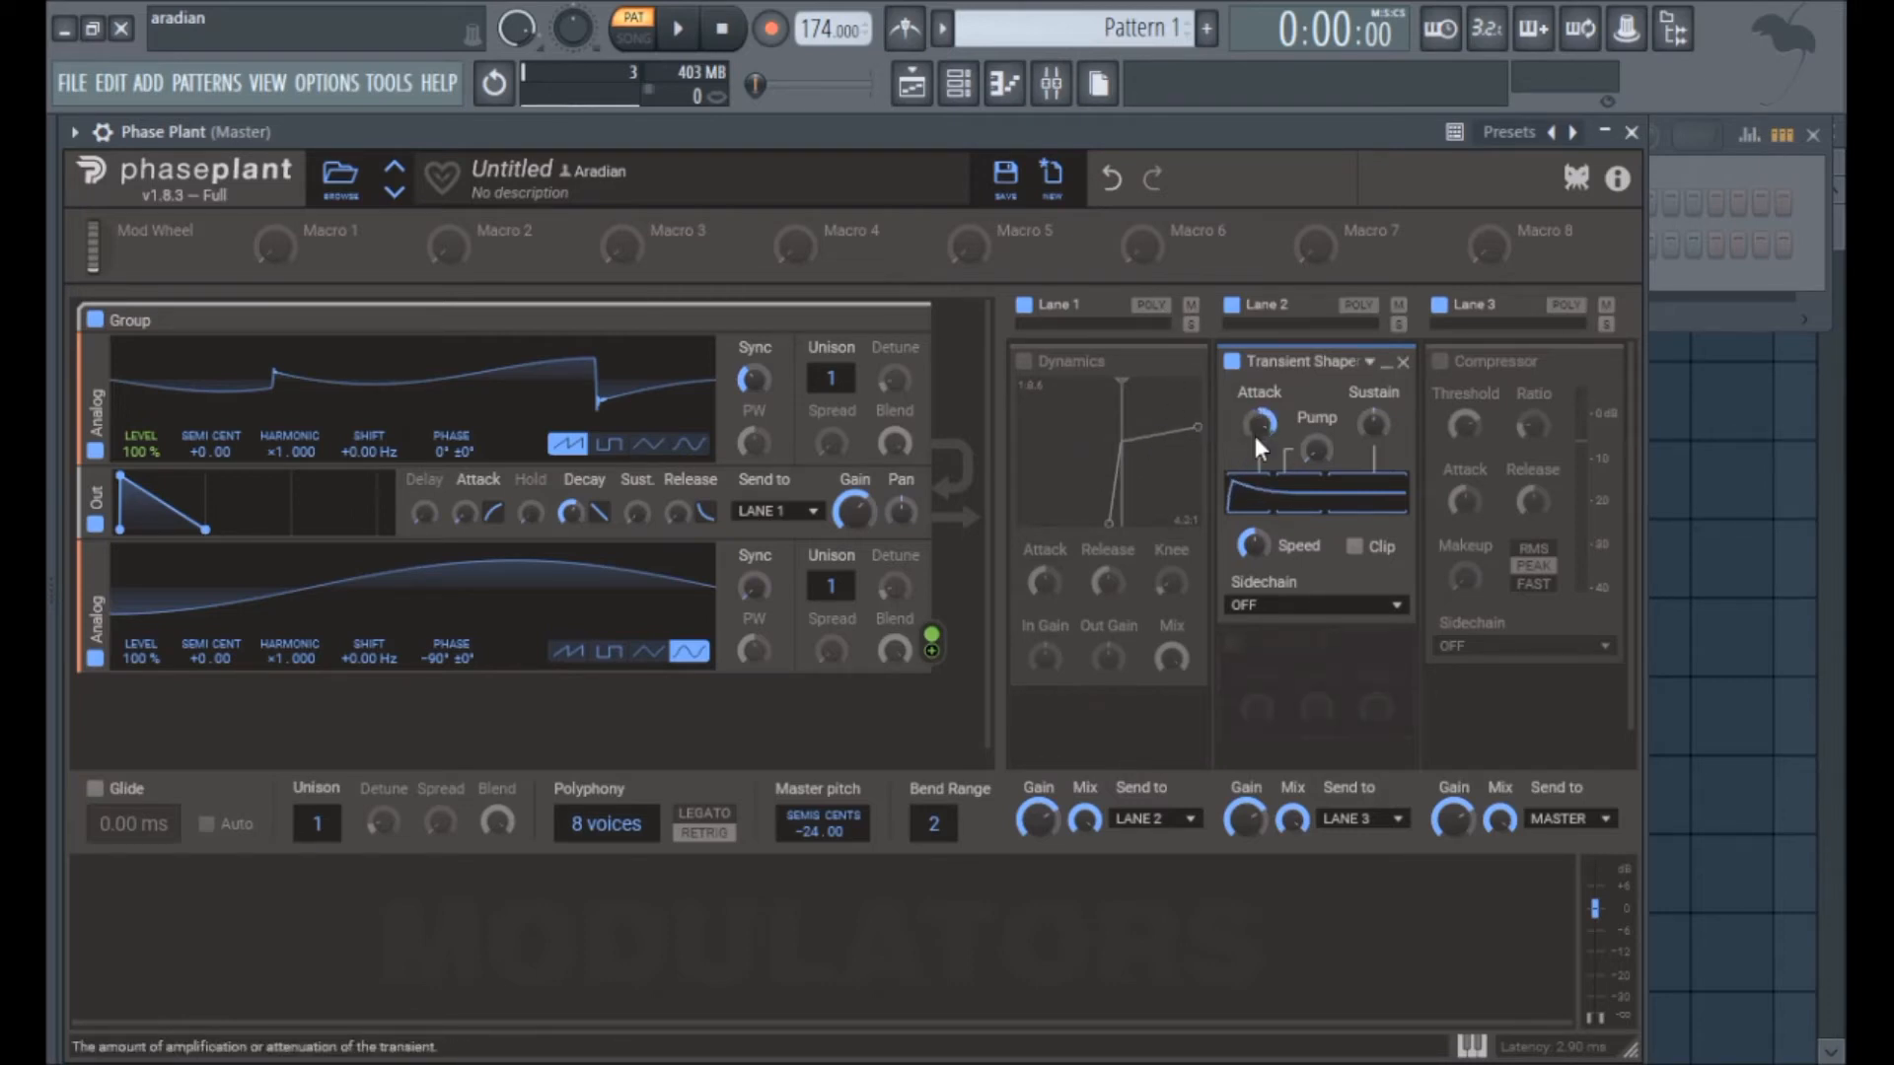
pyautogui.click(1231, 361)
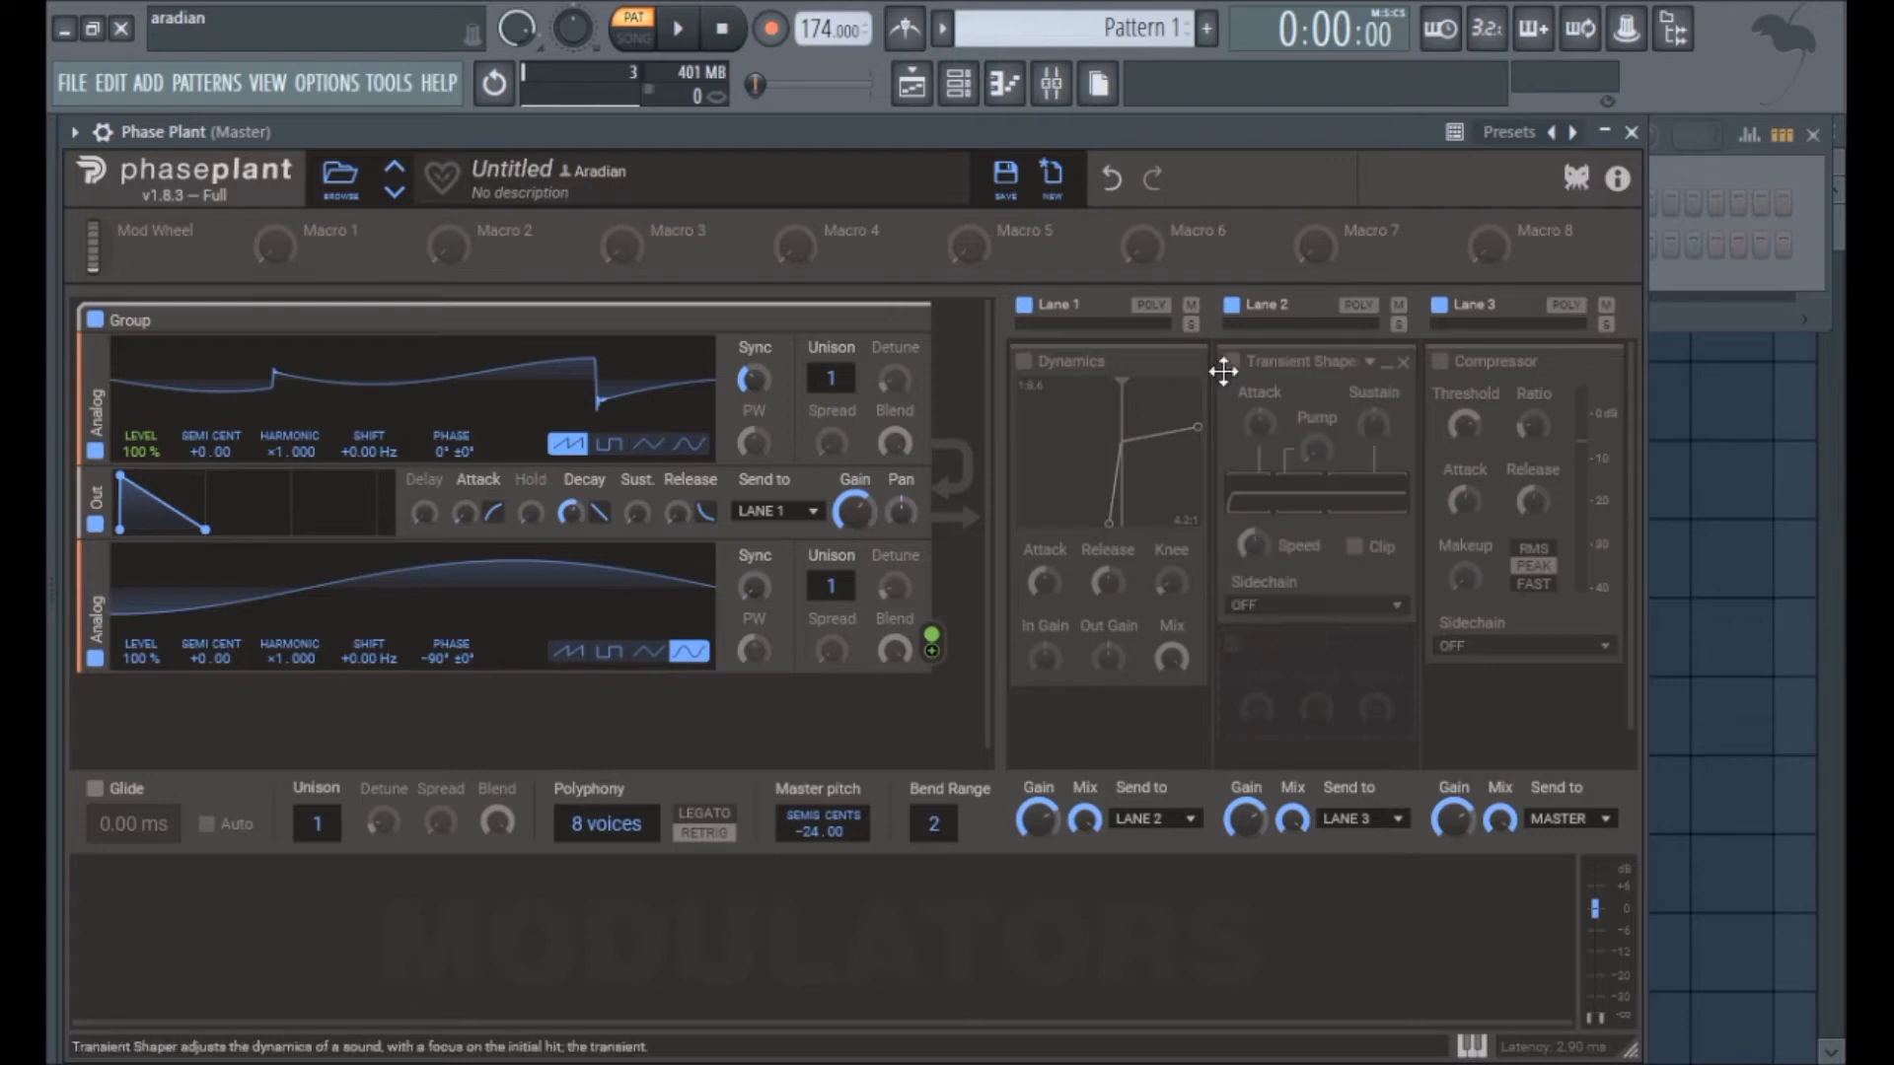
# Step: Turn on Poly mode for Lane 1 and re-enable Dynamics with separated thresholds and a 1:4.9 upward ratio
pyautogui.moveTo(1108, 504)
pyautogui.mouseDown()
pyautogui.moveTo(1065, 530)
pyautogui.moveTo(1109, 536)
pyautogui.moveTo(1078, 524)
pyautogui.mouseUp()
pyautogui.click(1357, 306)
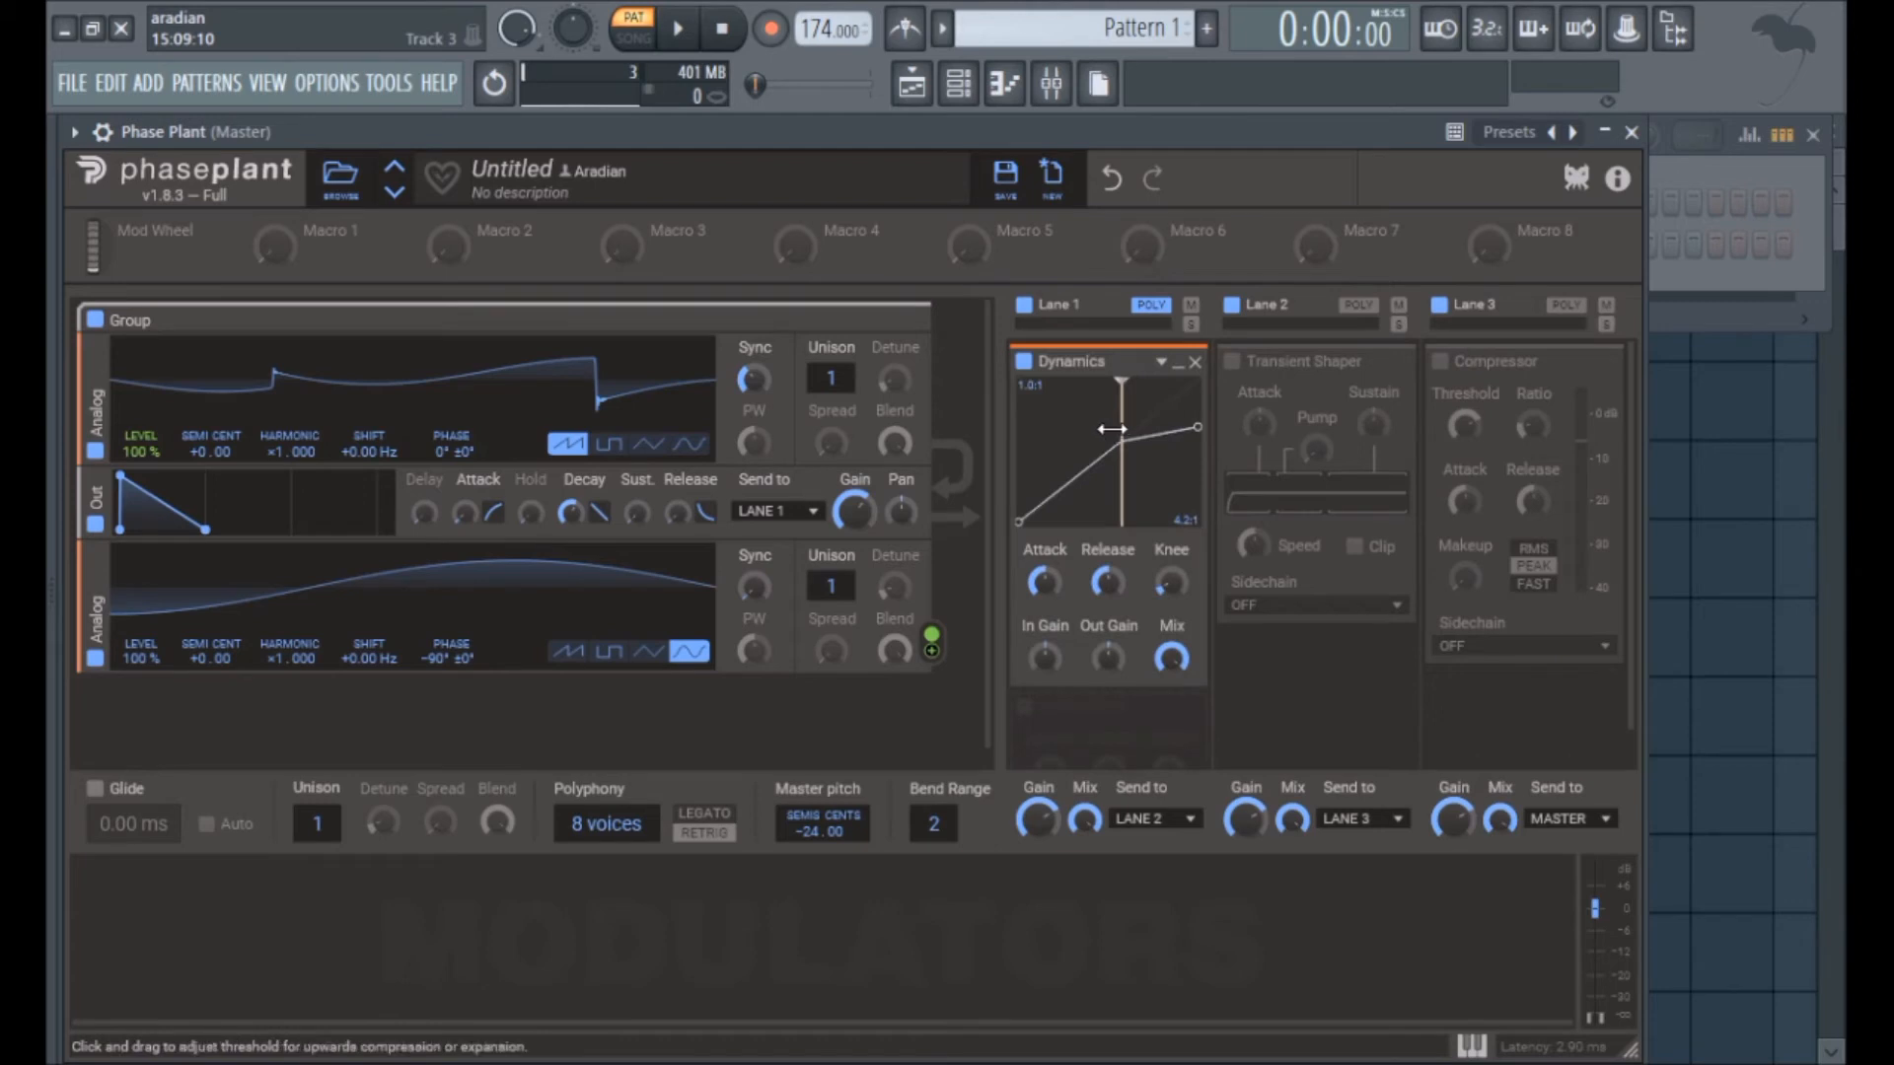
pyautogui.moveTo(1112, 429)
pyautogui.mouseDown()
pyautogui.moveTo(1063, 430)
pyautogui.moveTo(1164, 423)
pyautogui.moveTo(1075, 421)
pyautogui.moveTo(1150, 394)
pyautogui.moveTo(1082, 410)
pyautogui.moveTo(1160, 411)
pyautogui.moveTo(1120, 411)
pyautogui.moveTo(1093, 462)
pyautogui.mouseUp()
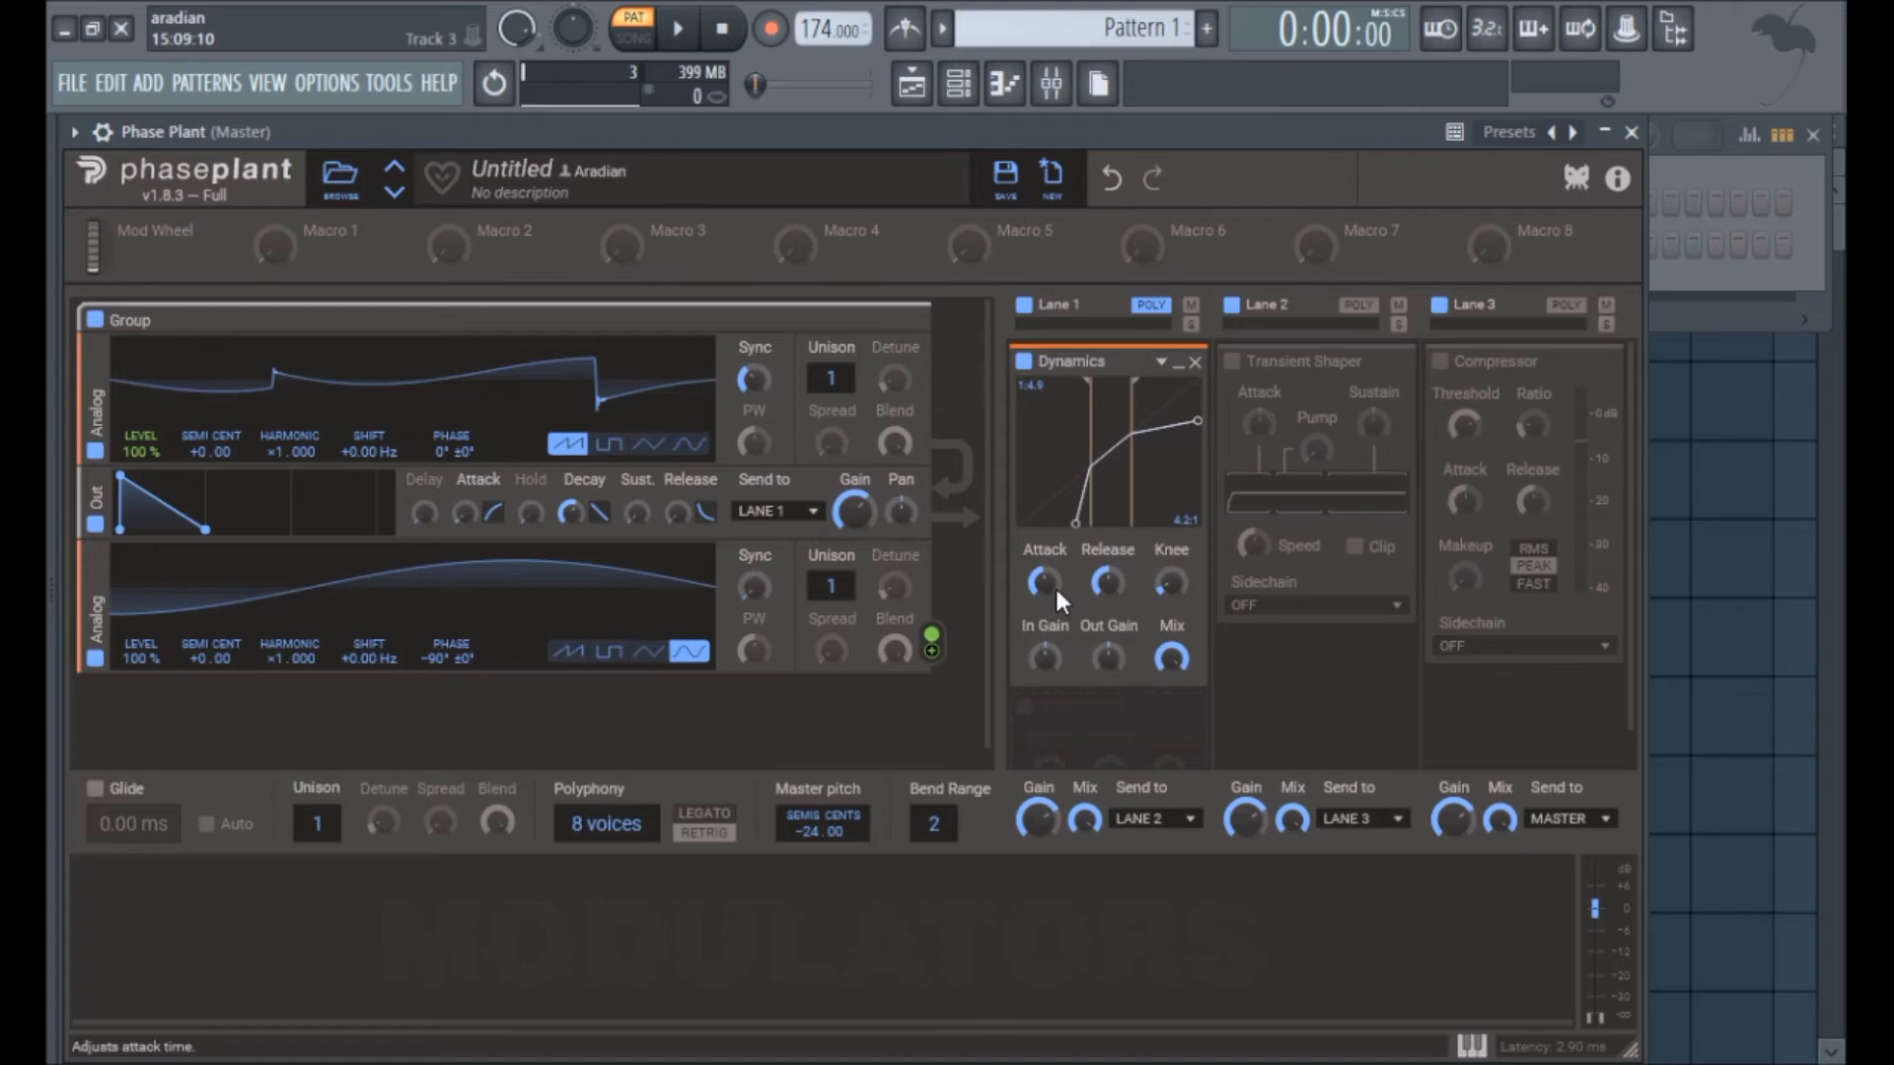
# Step: Increase the attack and release times of the Dynamics effect
pyautogui.moveTo(1048, 595); pyautogui.dragTo(1048, 602)
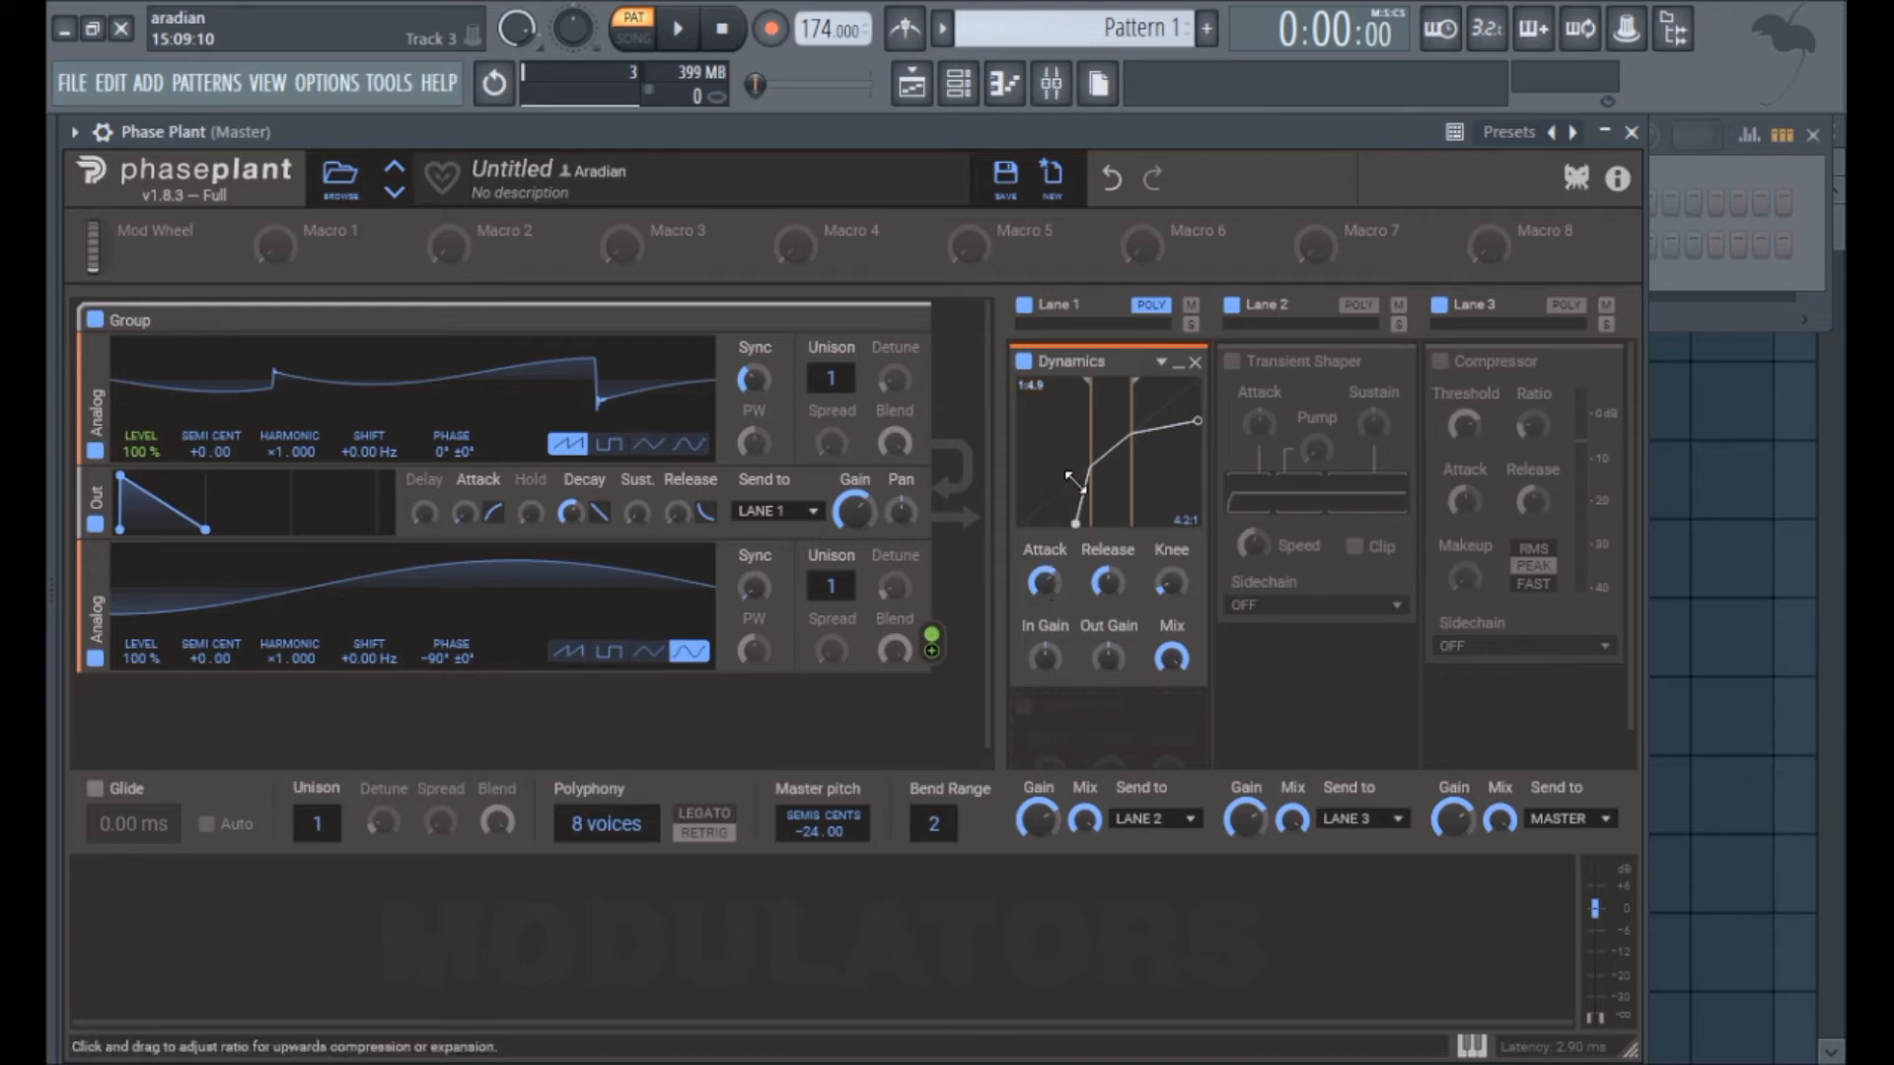
pyautogui.moveTo(1107, 583); pyautogui.dragTo(1107, 602)
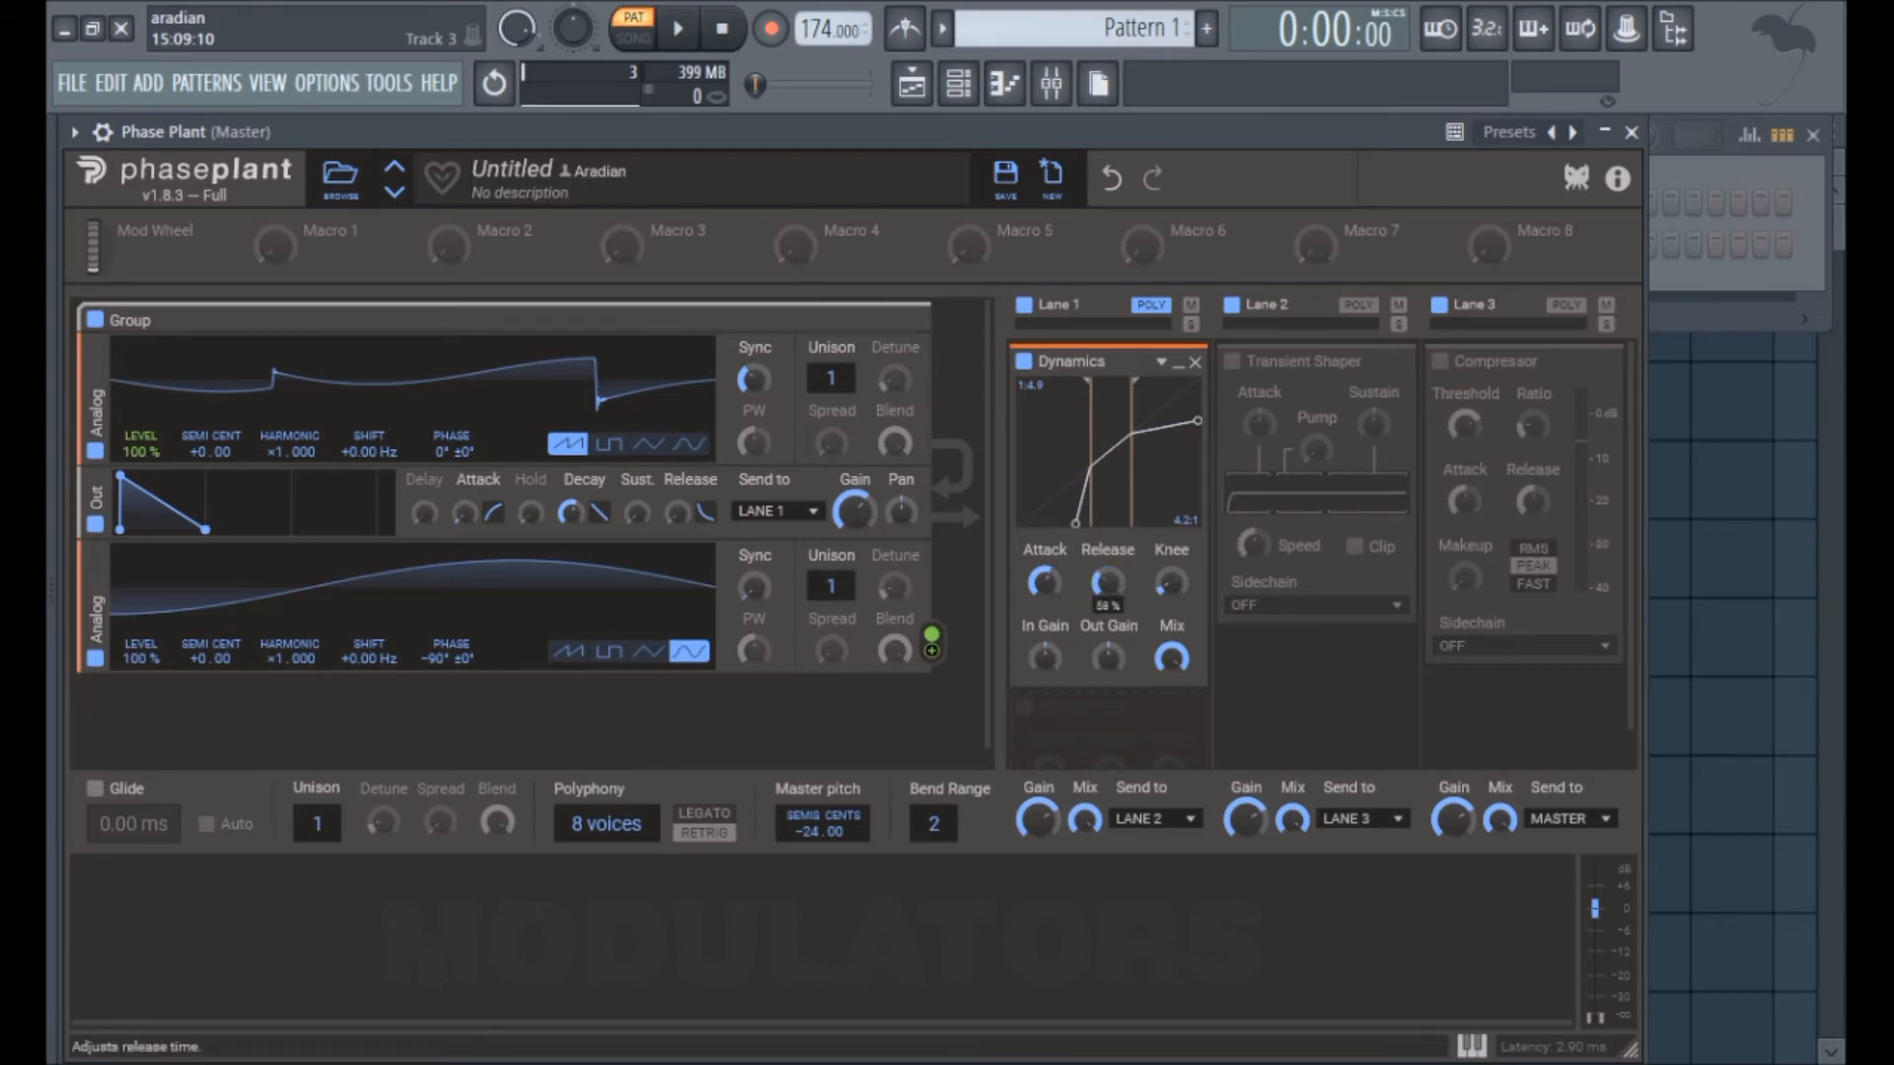
pyautogui.moveTo(1107, 592); pyautogui.dragTo(1107, 580)
# Step: Steepen the Dynamics upward ratio to 1:30 and adjust the low end of the curve
pyautogui.moveTo(1067, 487); pyautogui.dragTo(1142, 633)
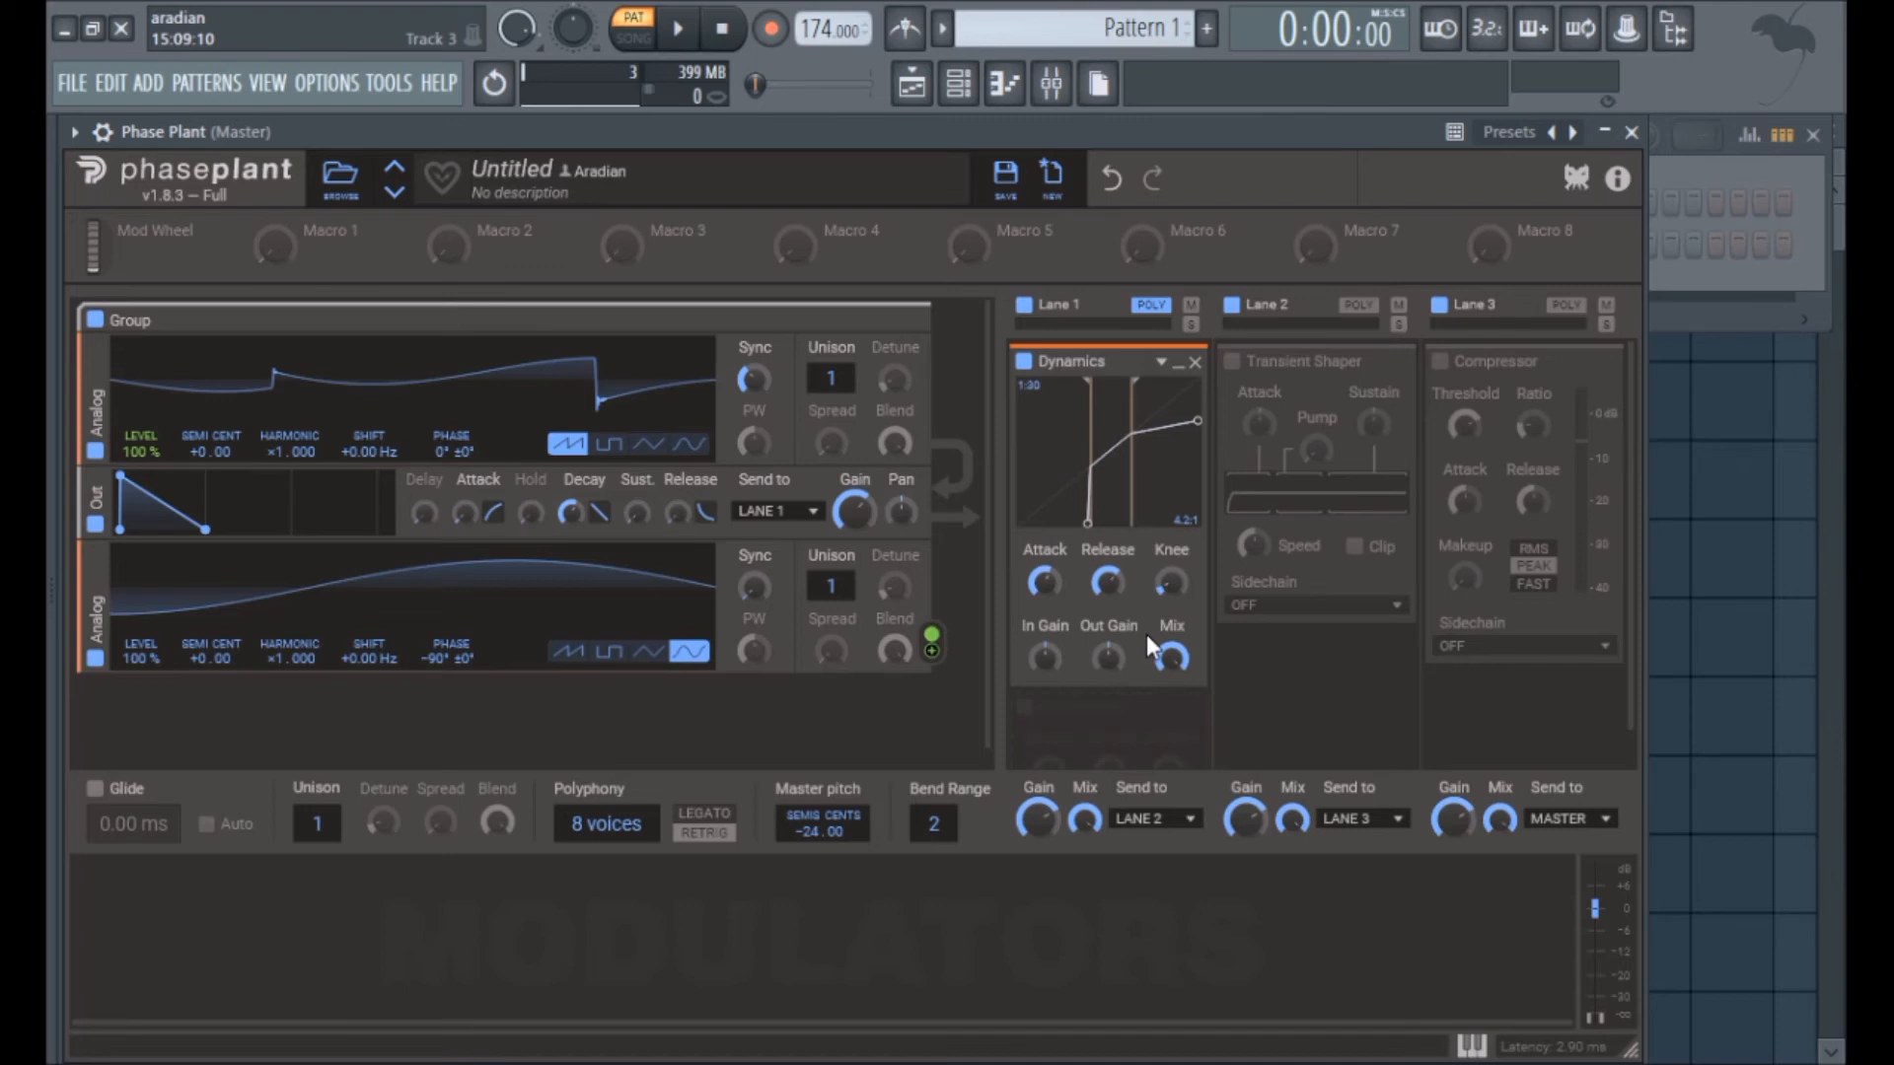
pyautogui.moveTo(1088, 503)
pyautogui.mouseDown()
pyautogui.moveTo(1052, 503)
pyautogui.moveTo(1110, 493)
pyautogui.moveTo(1089, 523)
pyautogui.mouseUp()
# Step: Try a smooth knee on the Dynamics curve, and set the knee, attack and release to their minimum
pyautogui.moveTo(1172, 584)
pyautogui.moveTo(1172, 584); pyautogui.dragTo(1172, 631)
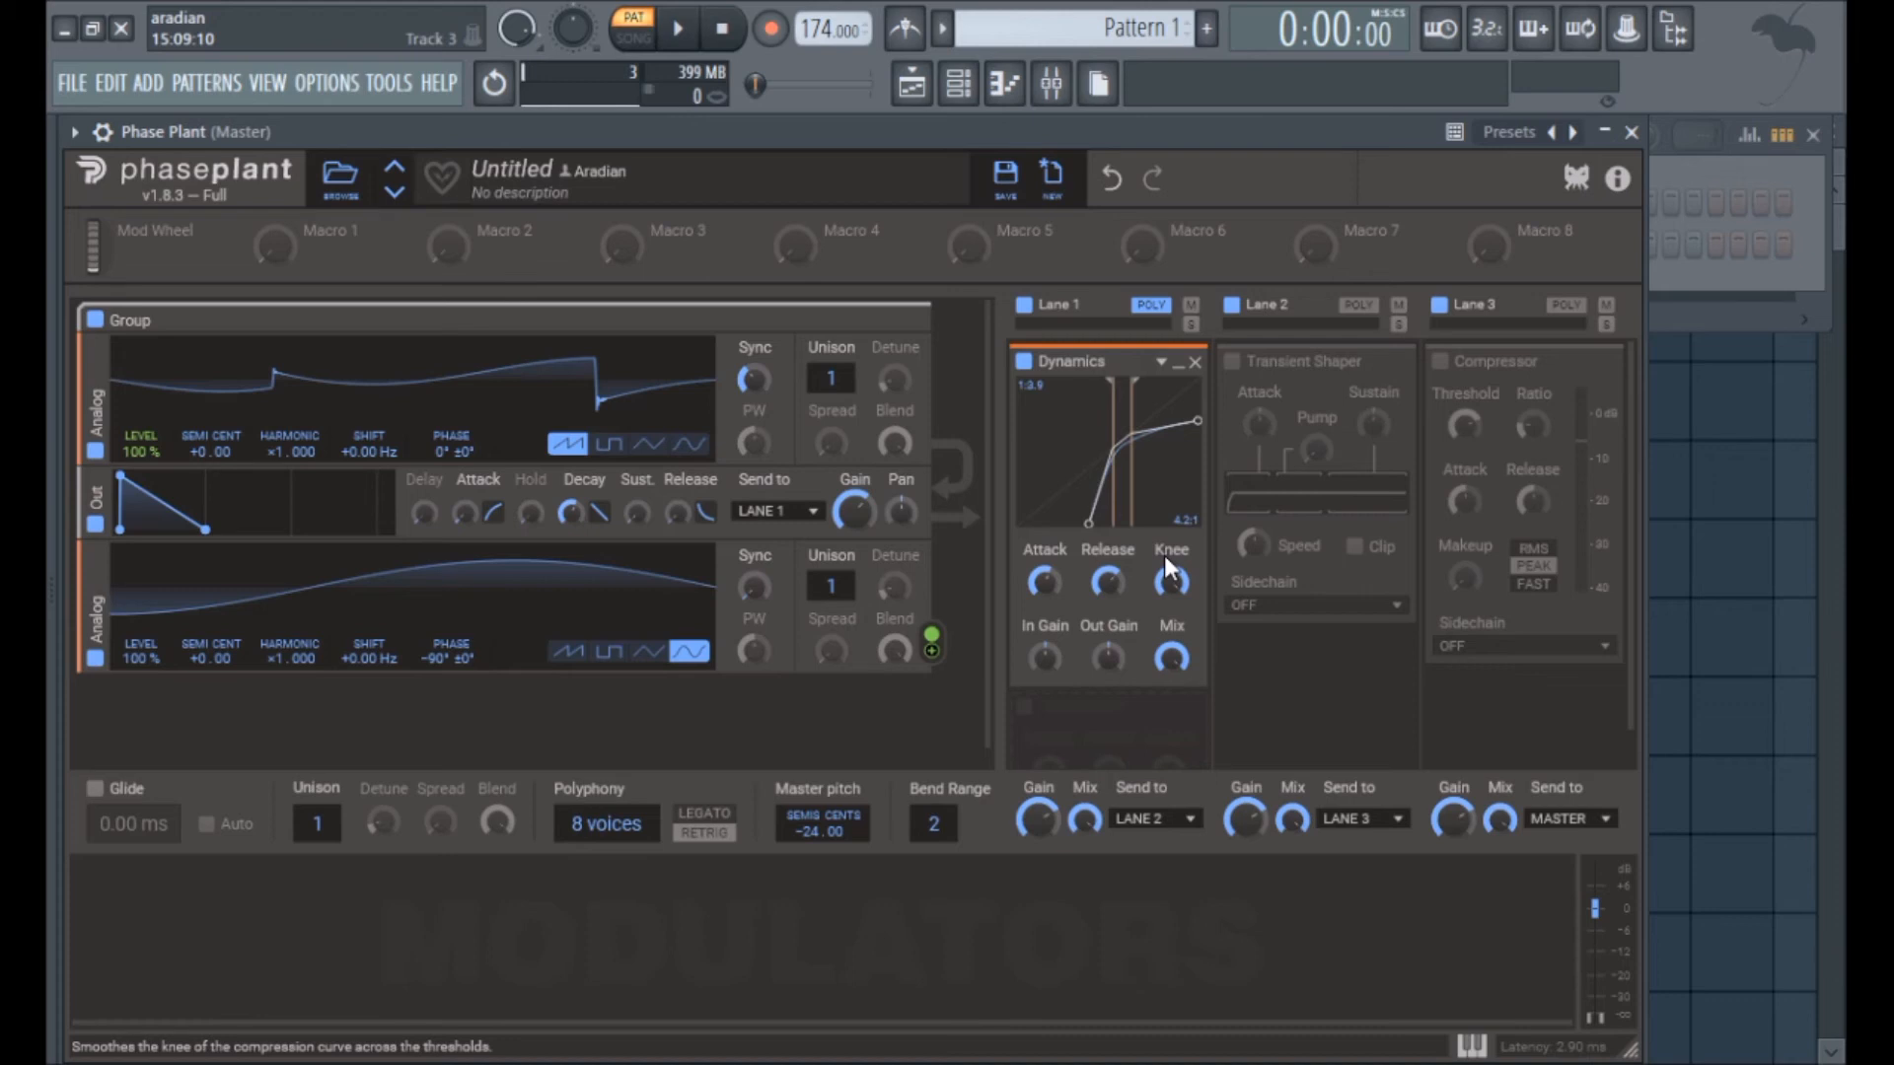
pyautogui.moveTo(1172, 584); pyautogui.dragTo(1172, 563)
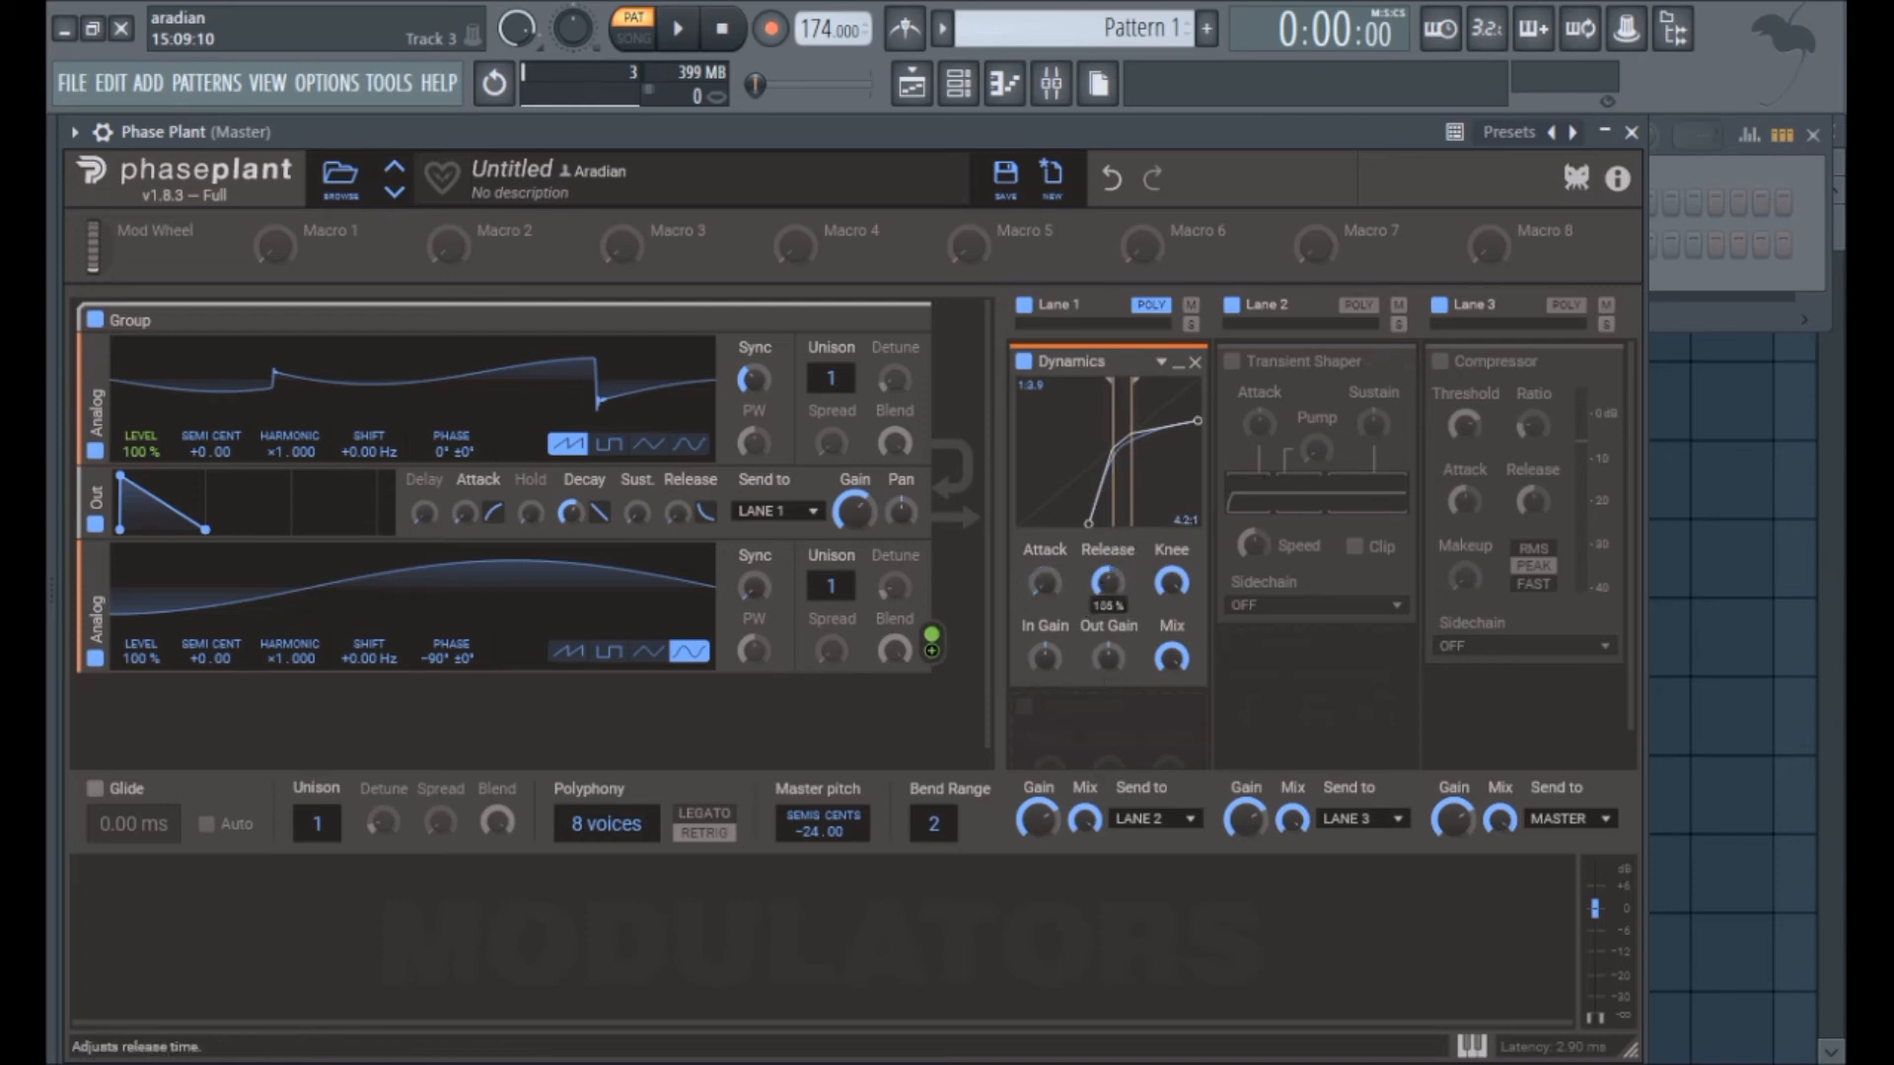
pyautogui.moveTo(1172, 582); pyautogui.dragTo(1172, 632)
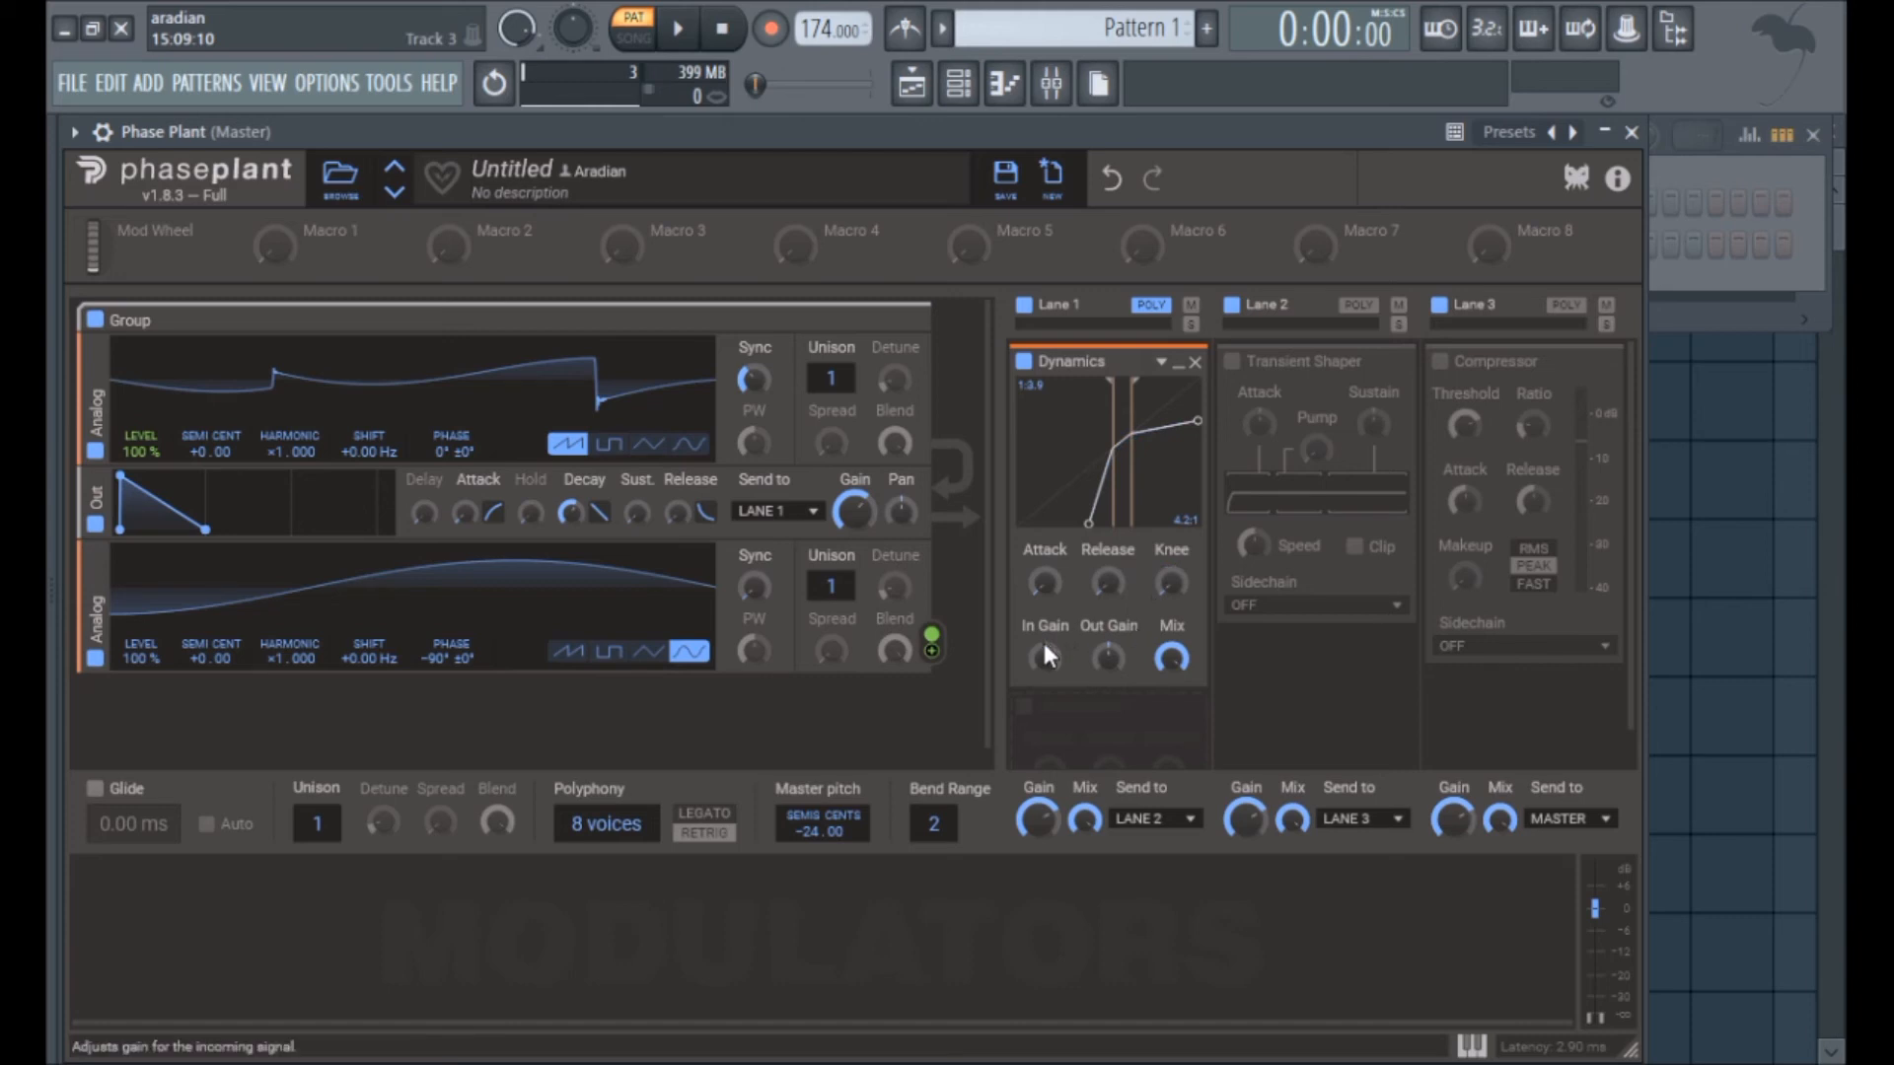
# Step: Merge the two Dynamics thresholds and try out the In Gain, Out Gain and Mix controls
pyautogui.moveTo(1044, 657)
pyautogui.mouseDown()
pyautogui.moveTo(1044, 592)
pyautogui.moveTo(1044, 622)
pyautogui.mouseUp()
pyautogui.moveTo(1113, 468)
pyautogui.mouseDown()
pyautogui.moveTo(1095, 491)
pyautogui.moveTo(1131, 491)
pyautogui.mouseUp()
pyautogui.moveTo(1103, 646); pyautogui.dragTo(1102, 611)
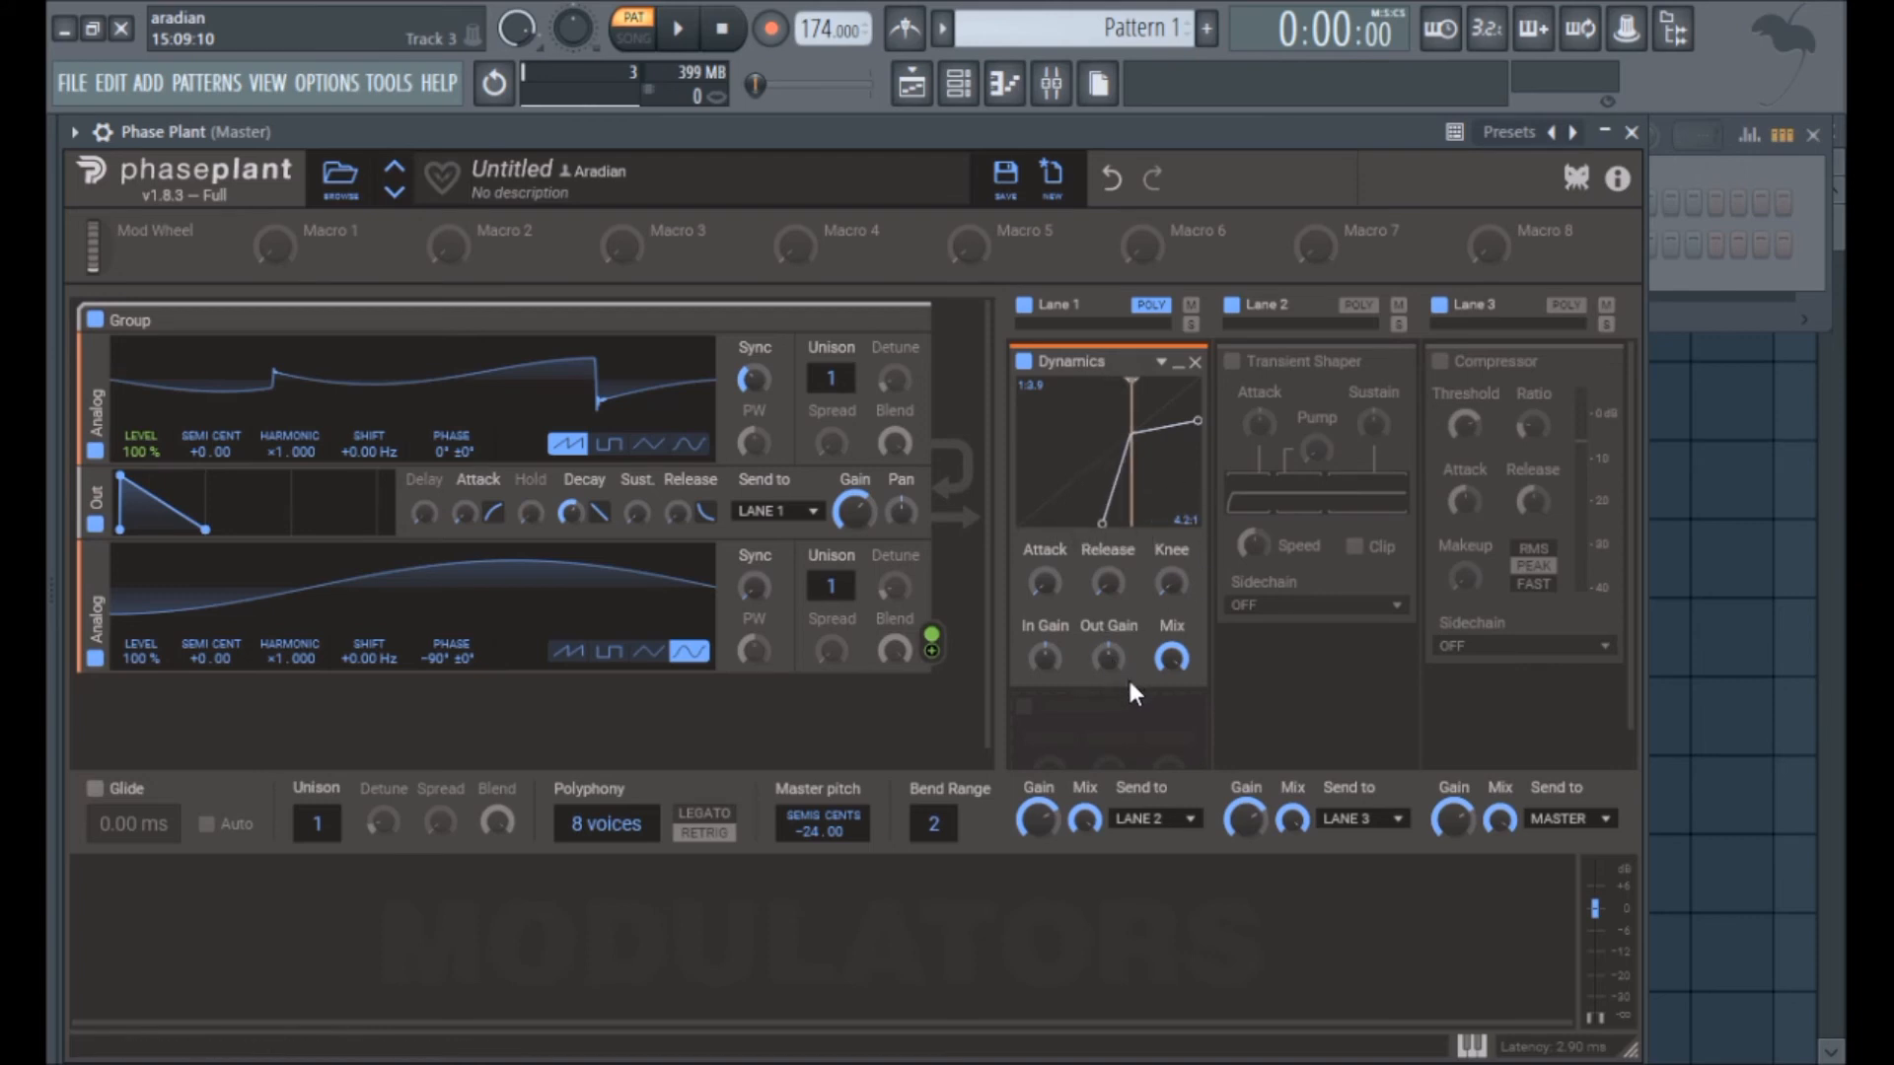
pyautogui.moveTo(1171, 657); pyautogui.dragTo(1176, 612)
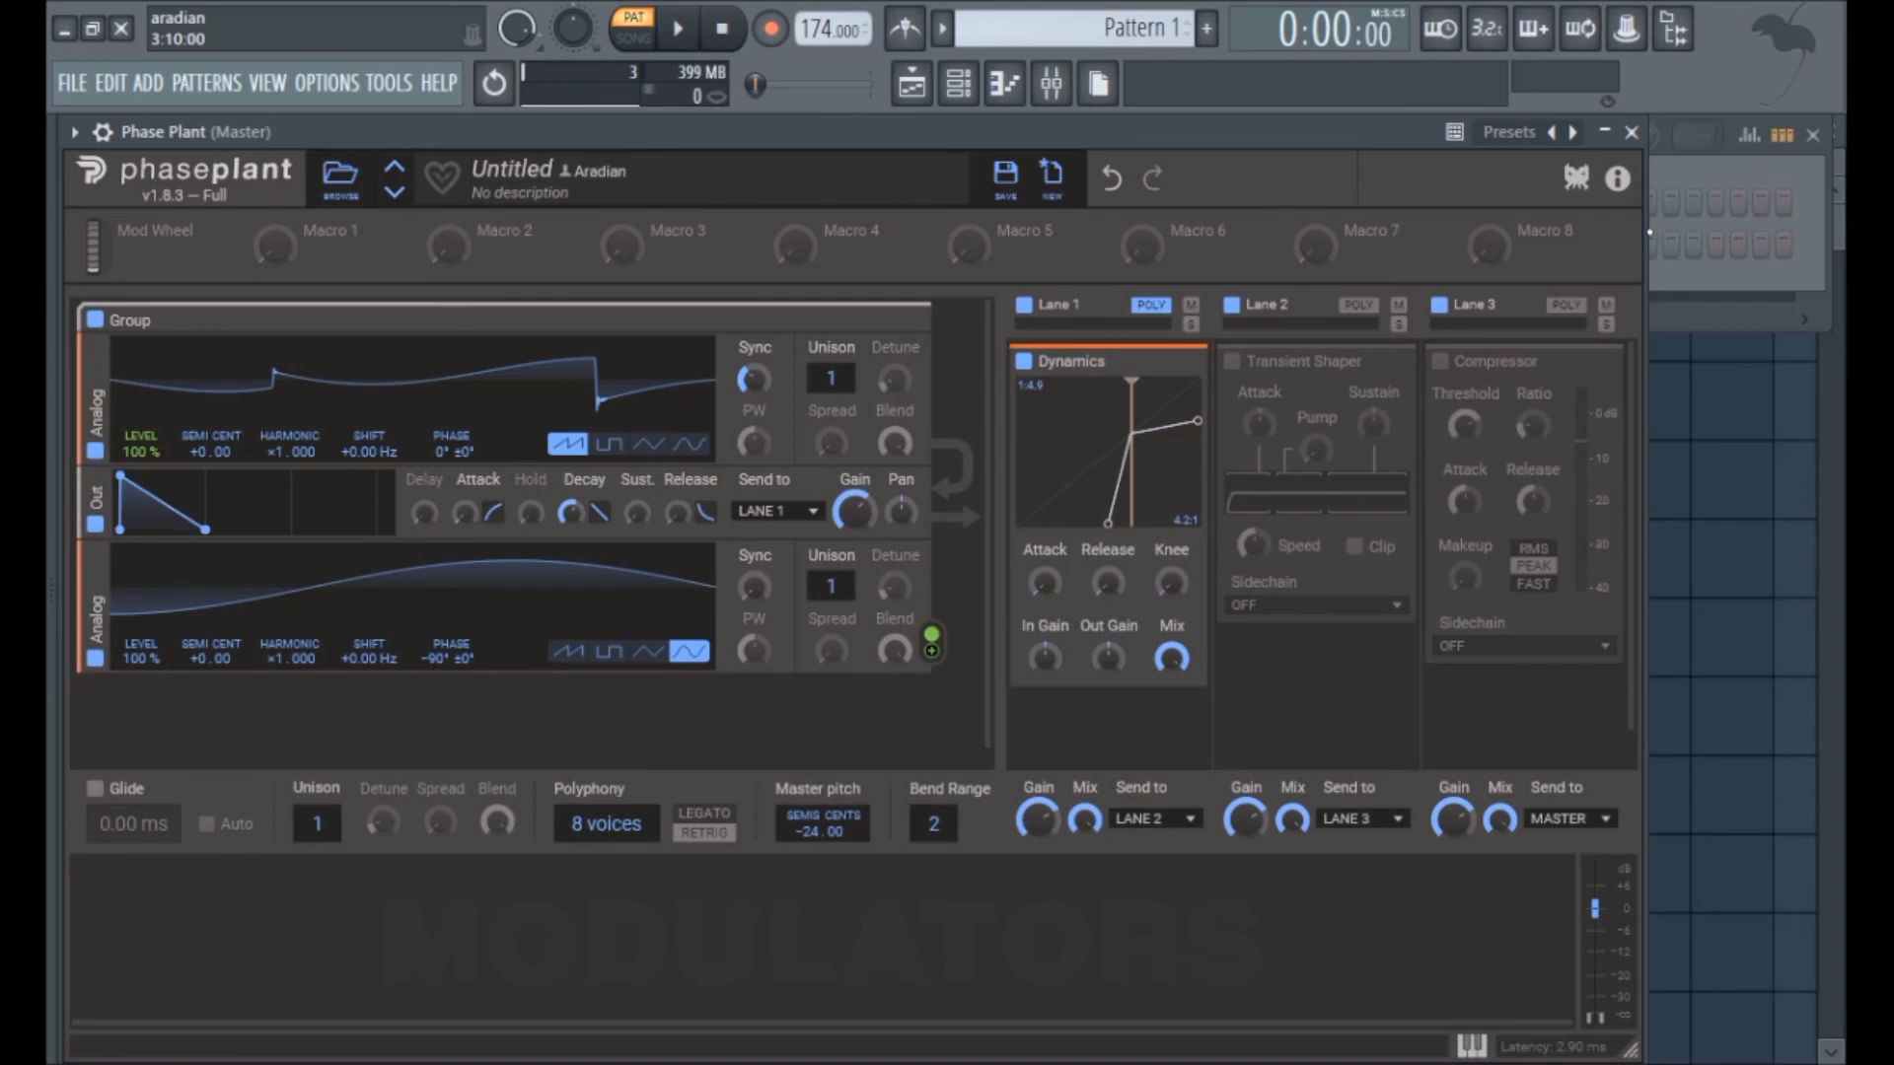
# Step: Load Maximus into slot 1 of the master mixer track and raise its curve's second point to 12.0 dB at -INF dB
pyautogui.click(1052, 82)
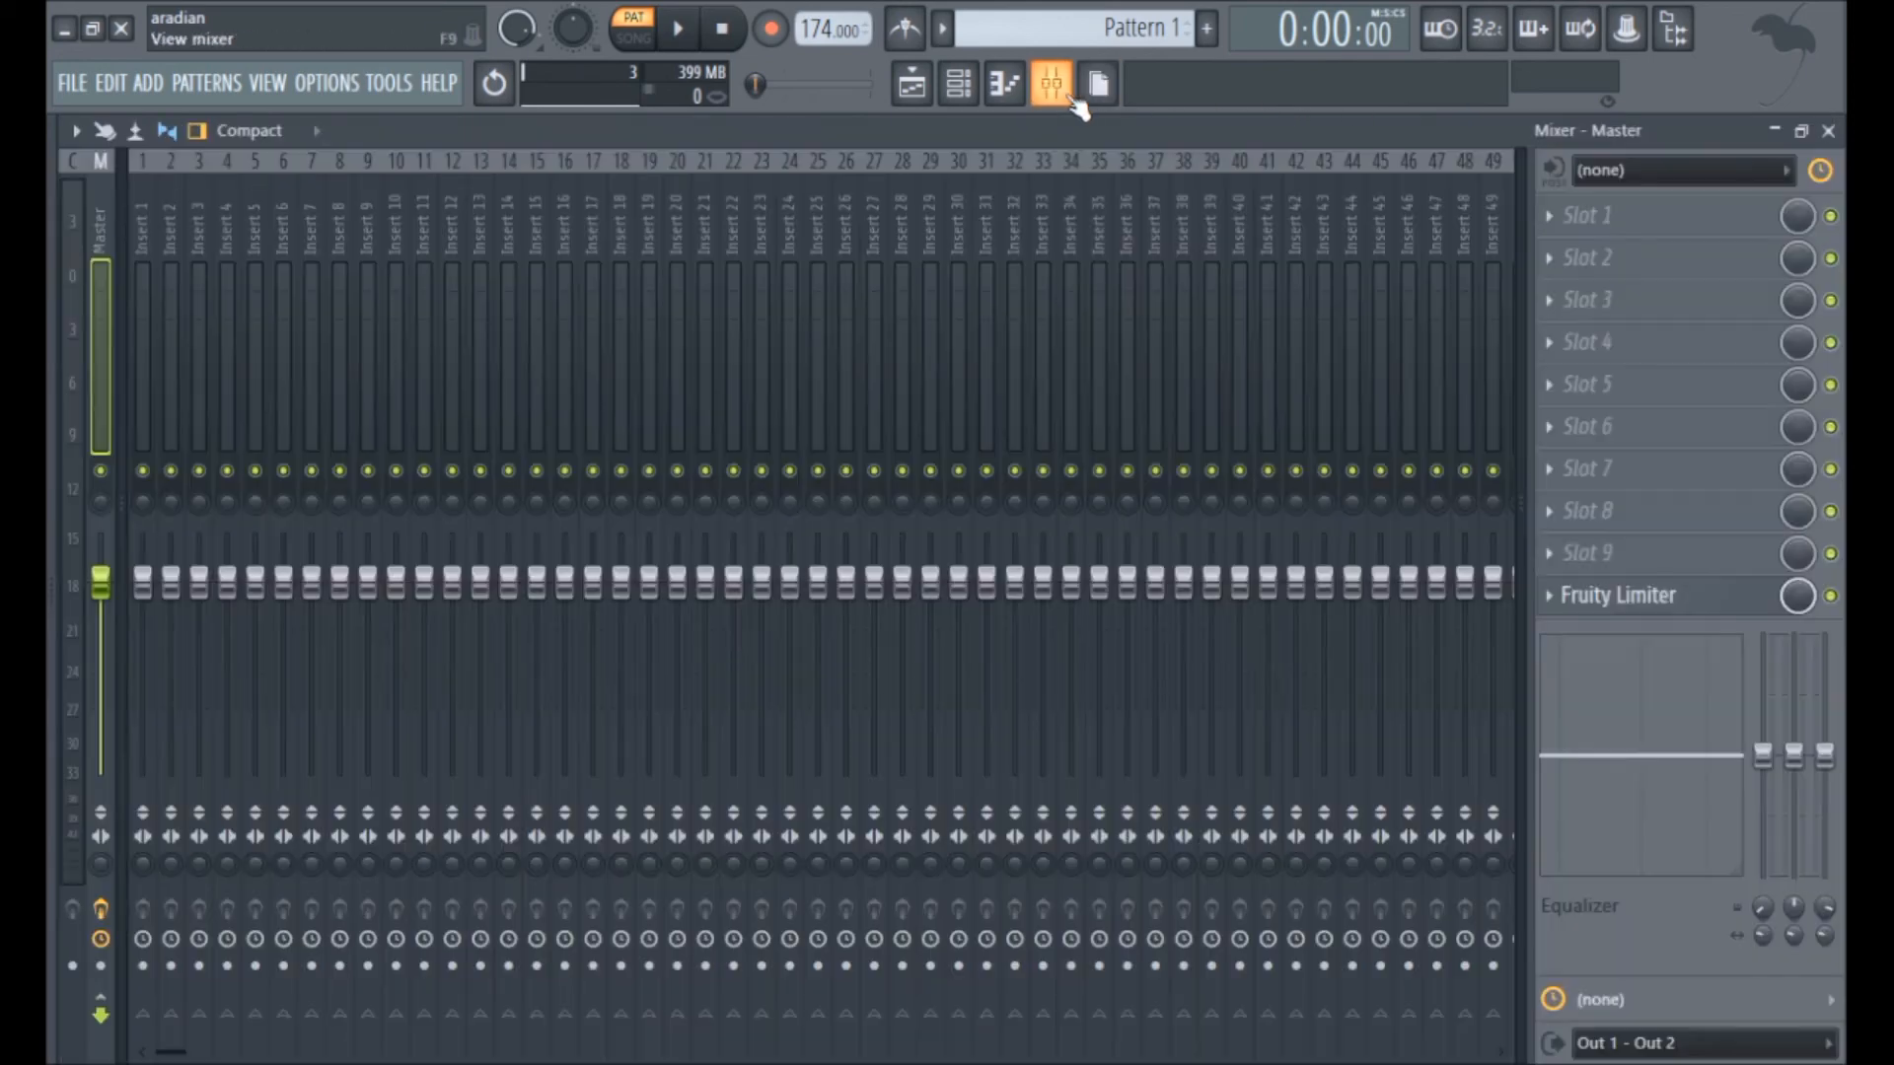
pyautogui.click(1560, 209)
pyautogui.click(793, 947)
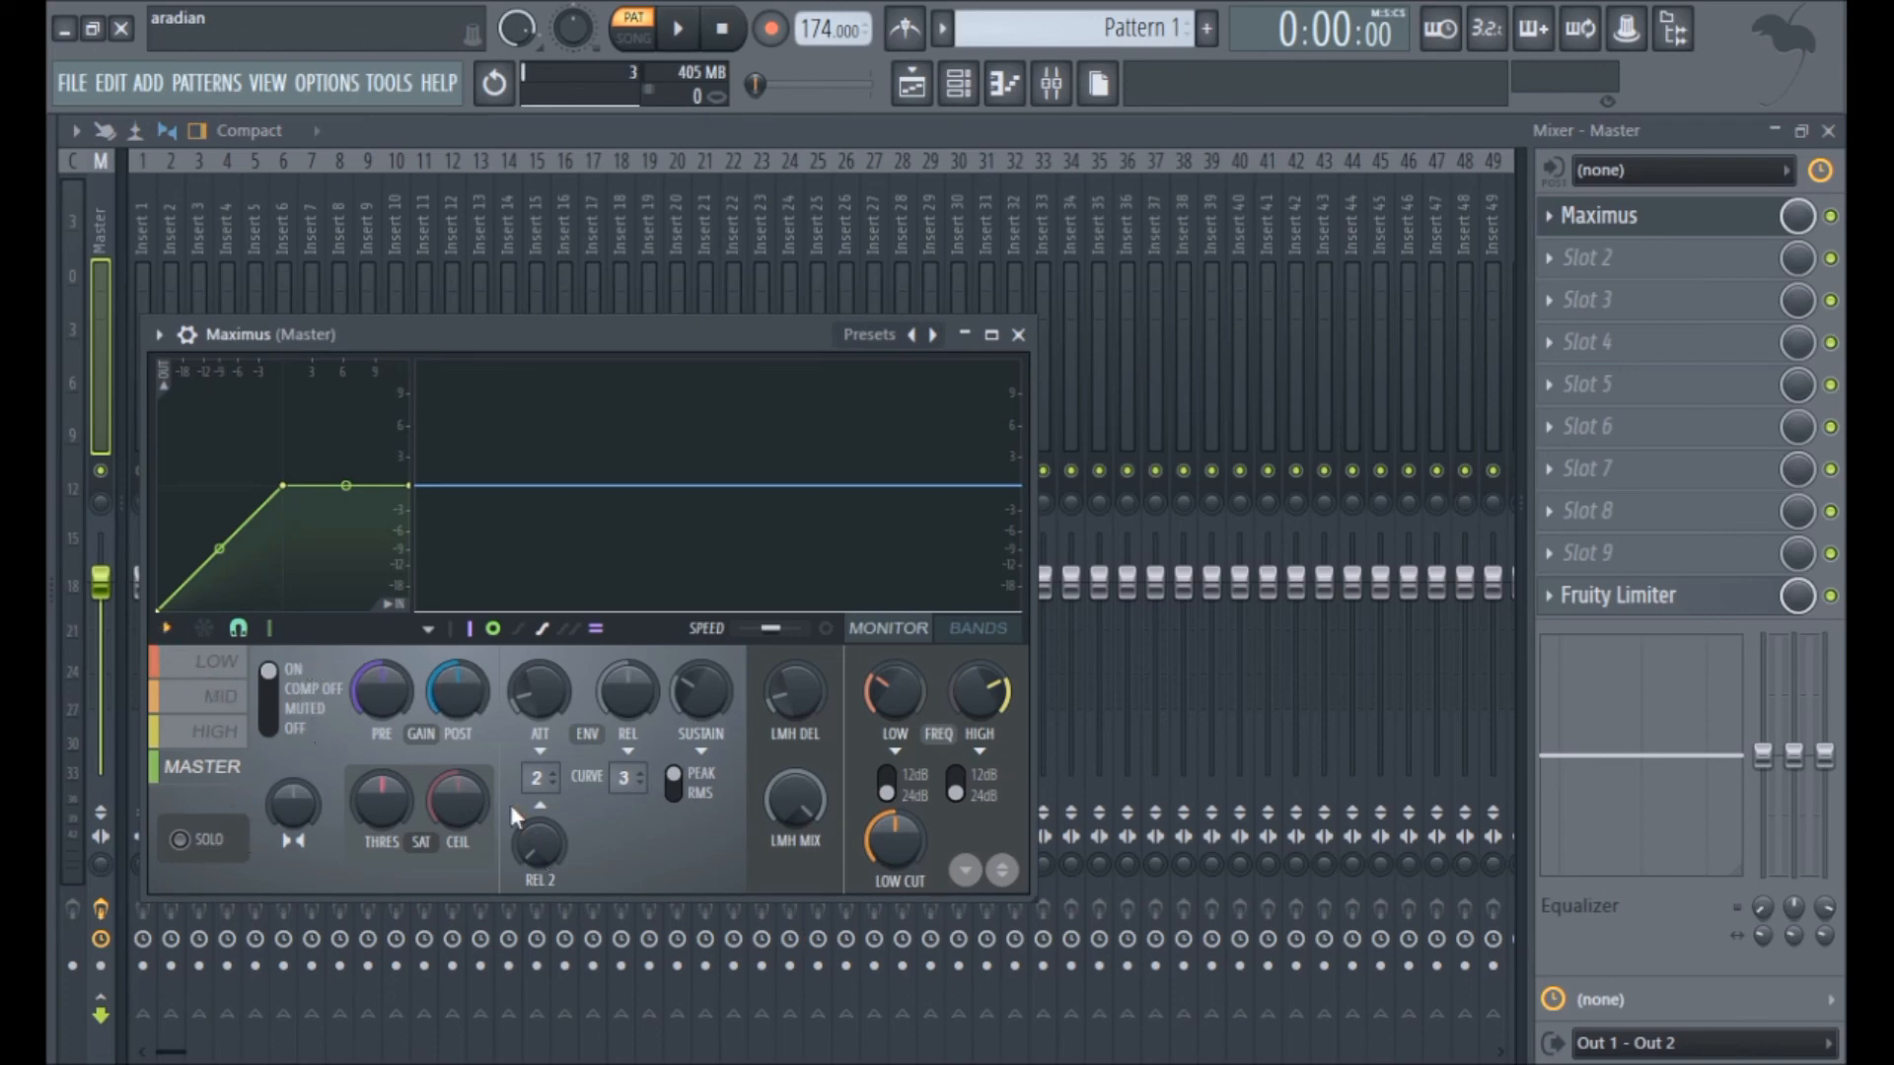
pyautogui.click(501, 943)
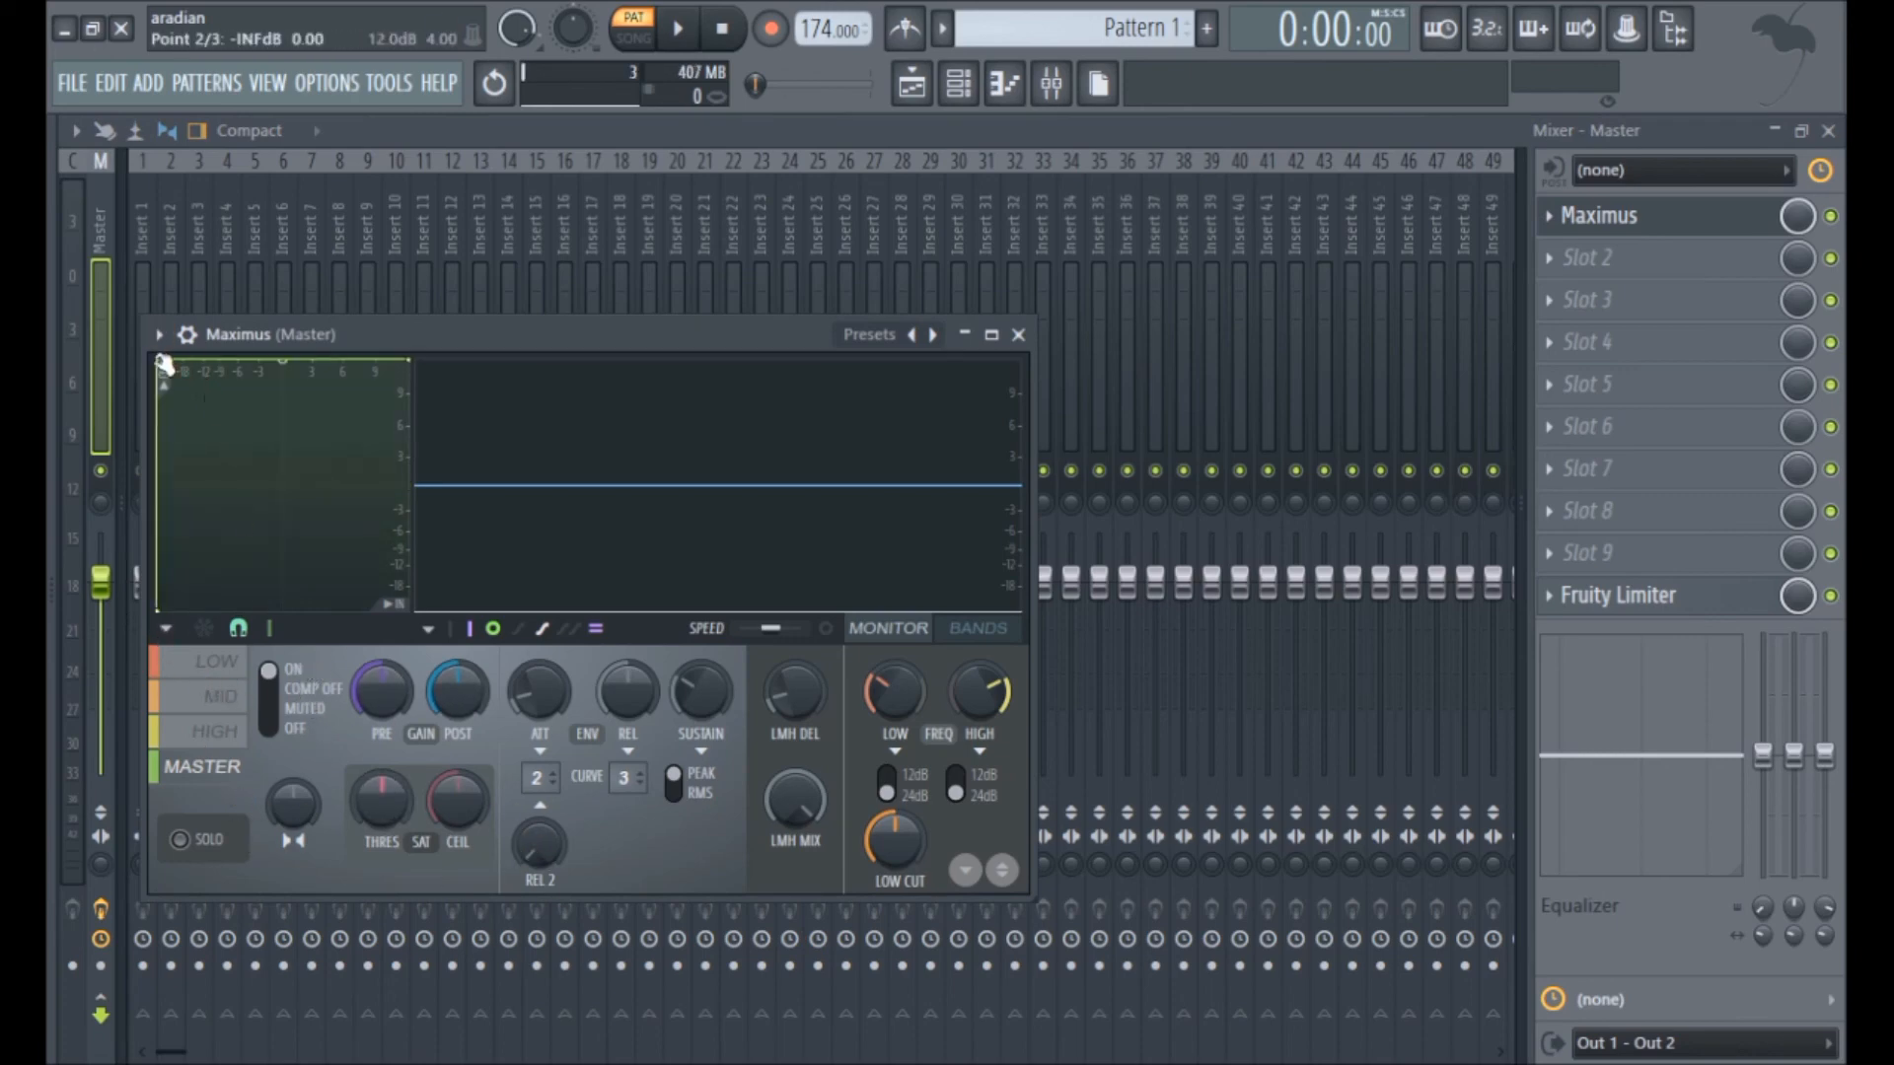
# Step: Reopen the Phase Plant instrument from the channel rack
pyautogui.click(957, 83)
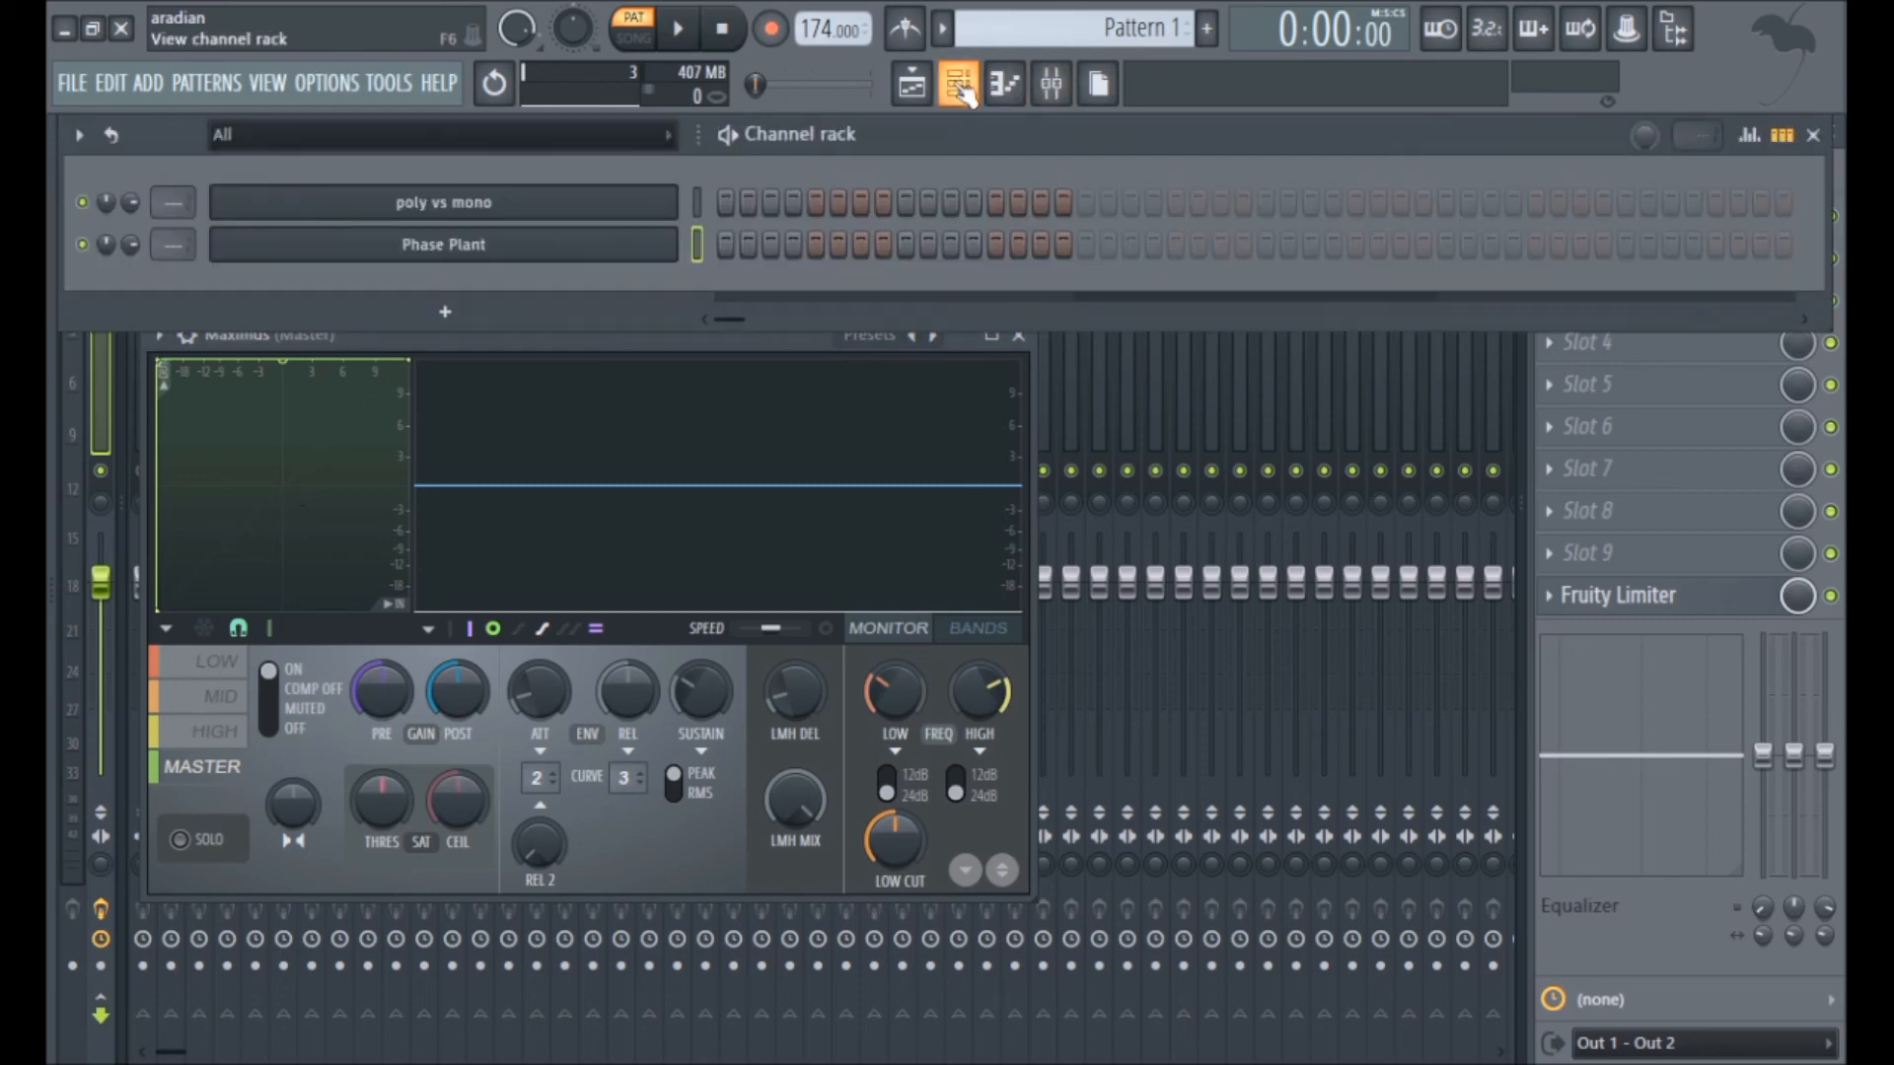
pyautogui.click(490, 254)
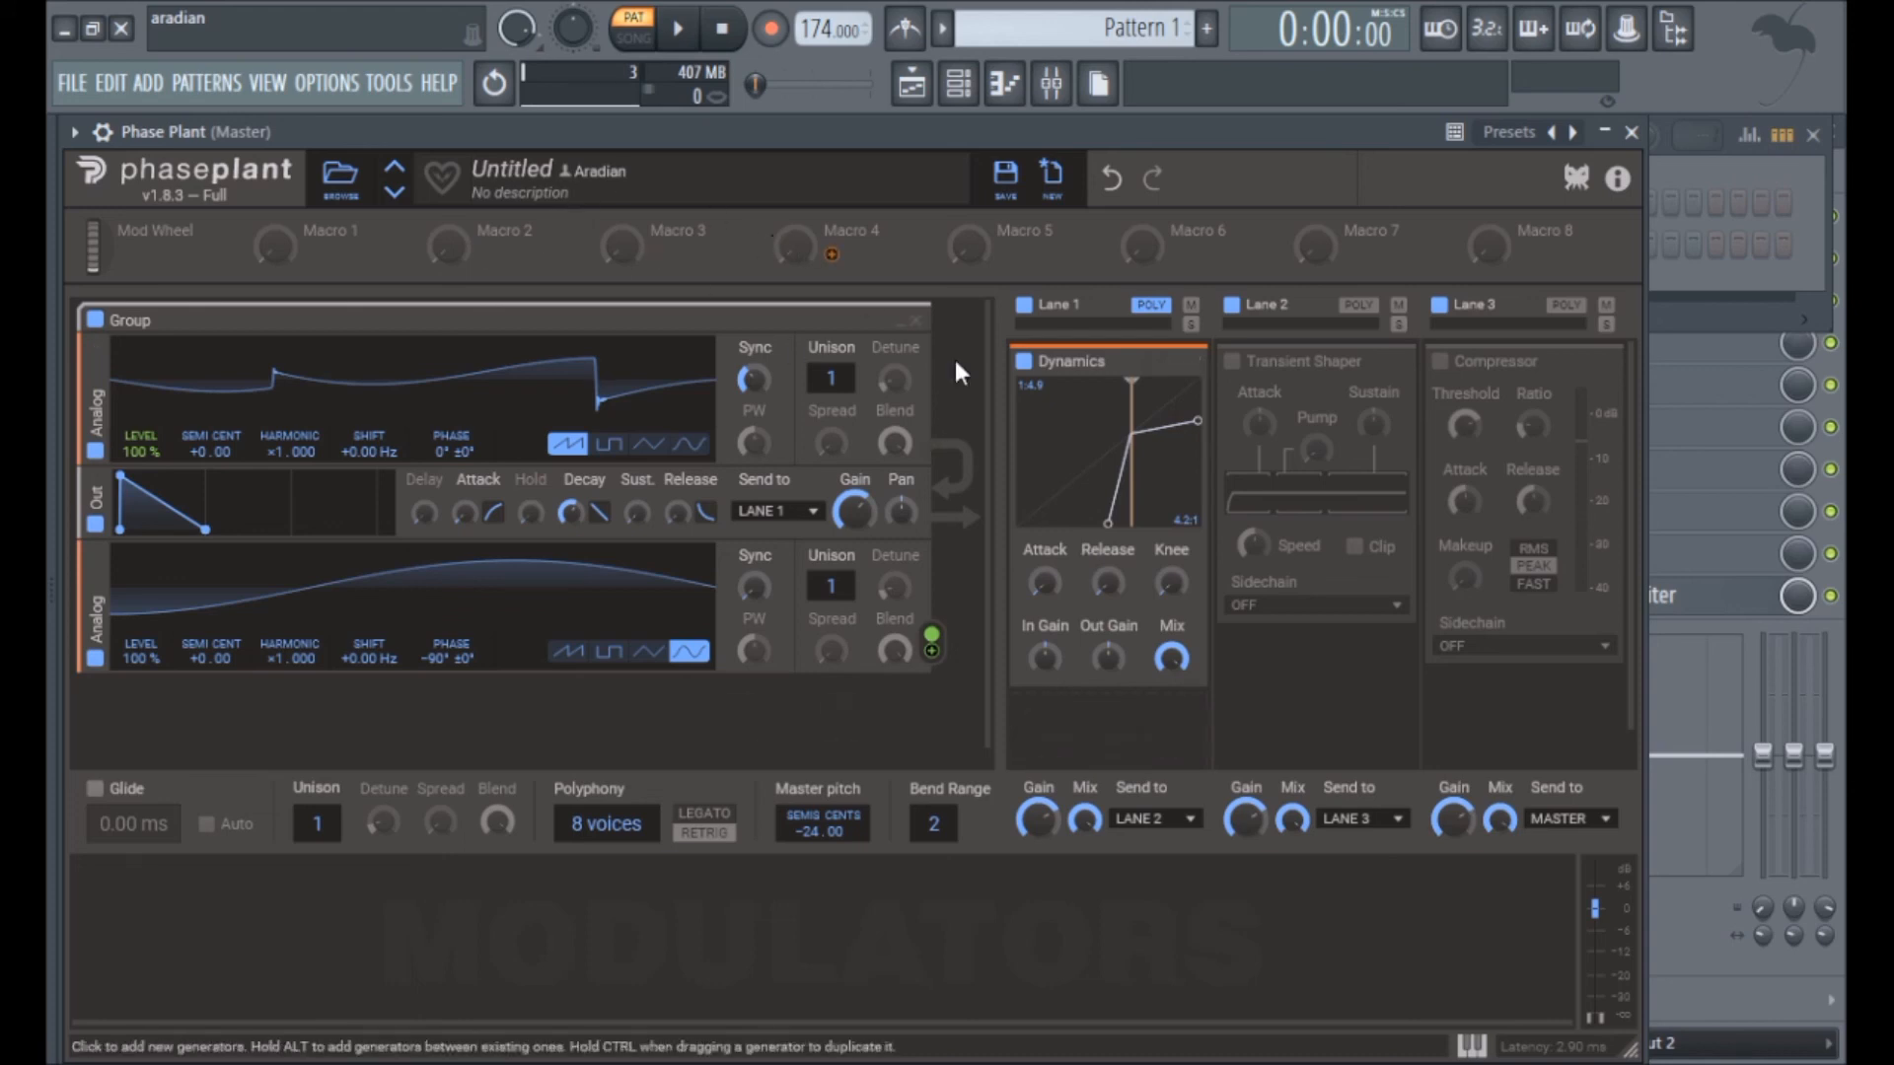
# Step: Try adding a Multipass effect below the Transient Shaper on Lane 2, and remove it again
pyautogui.click(1346, 702)
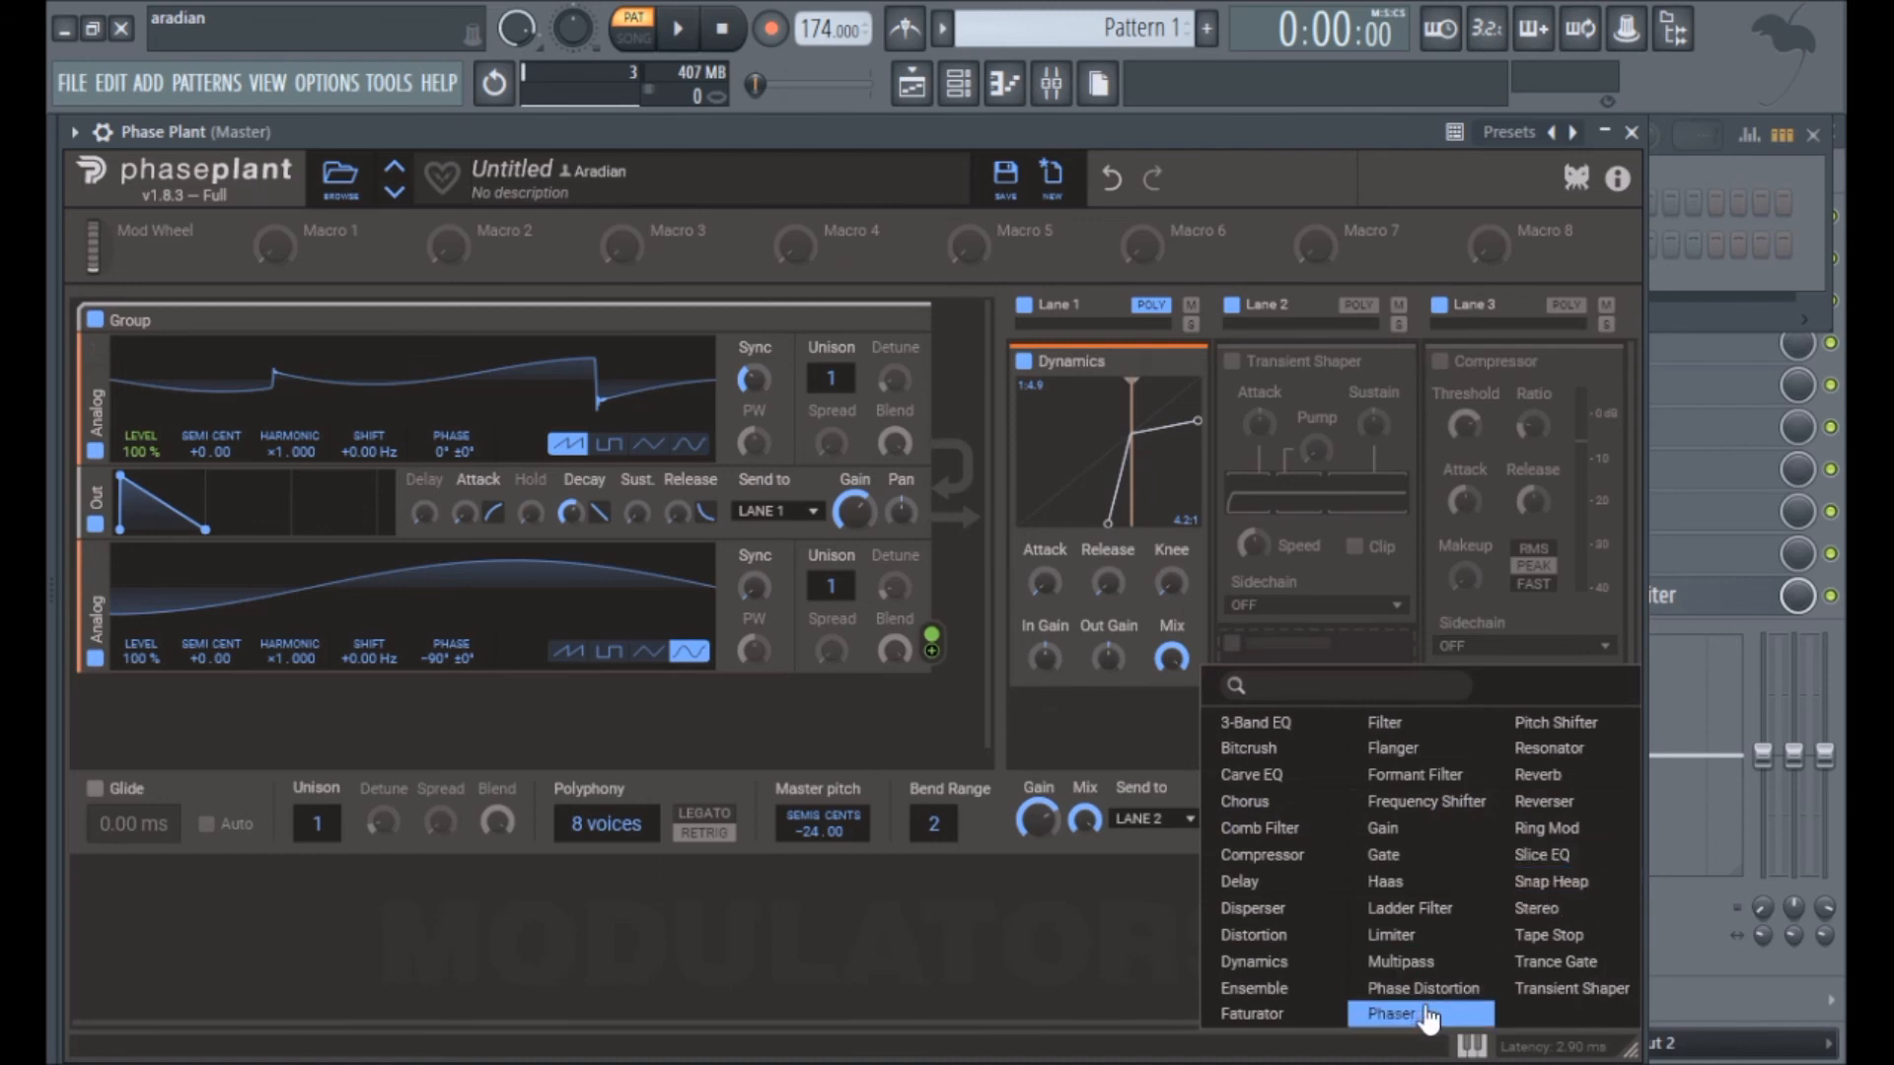
pyautogui.click(1406, 961)
pyautogui.scroll(-1, 1322, 619)
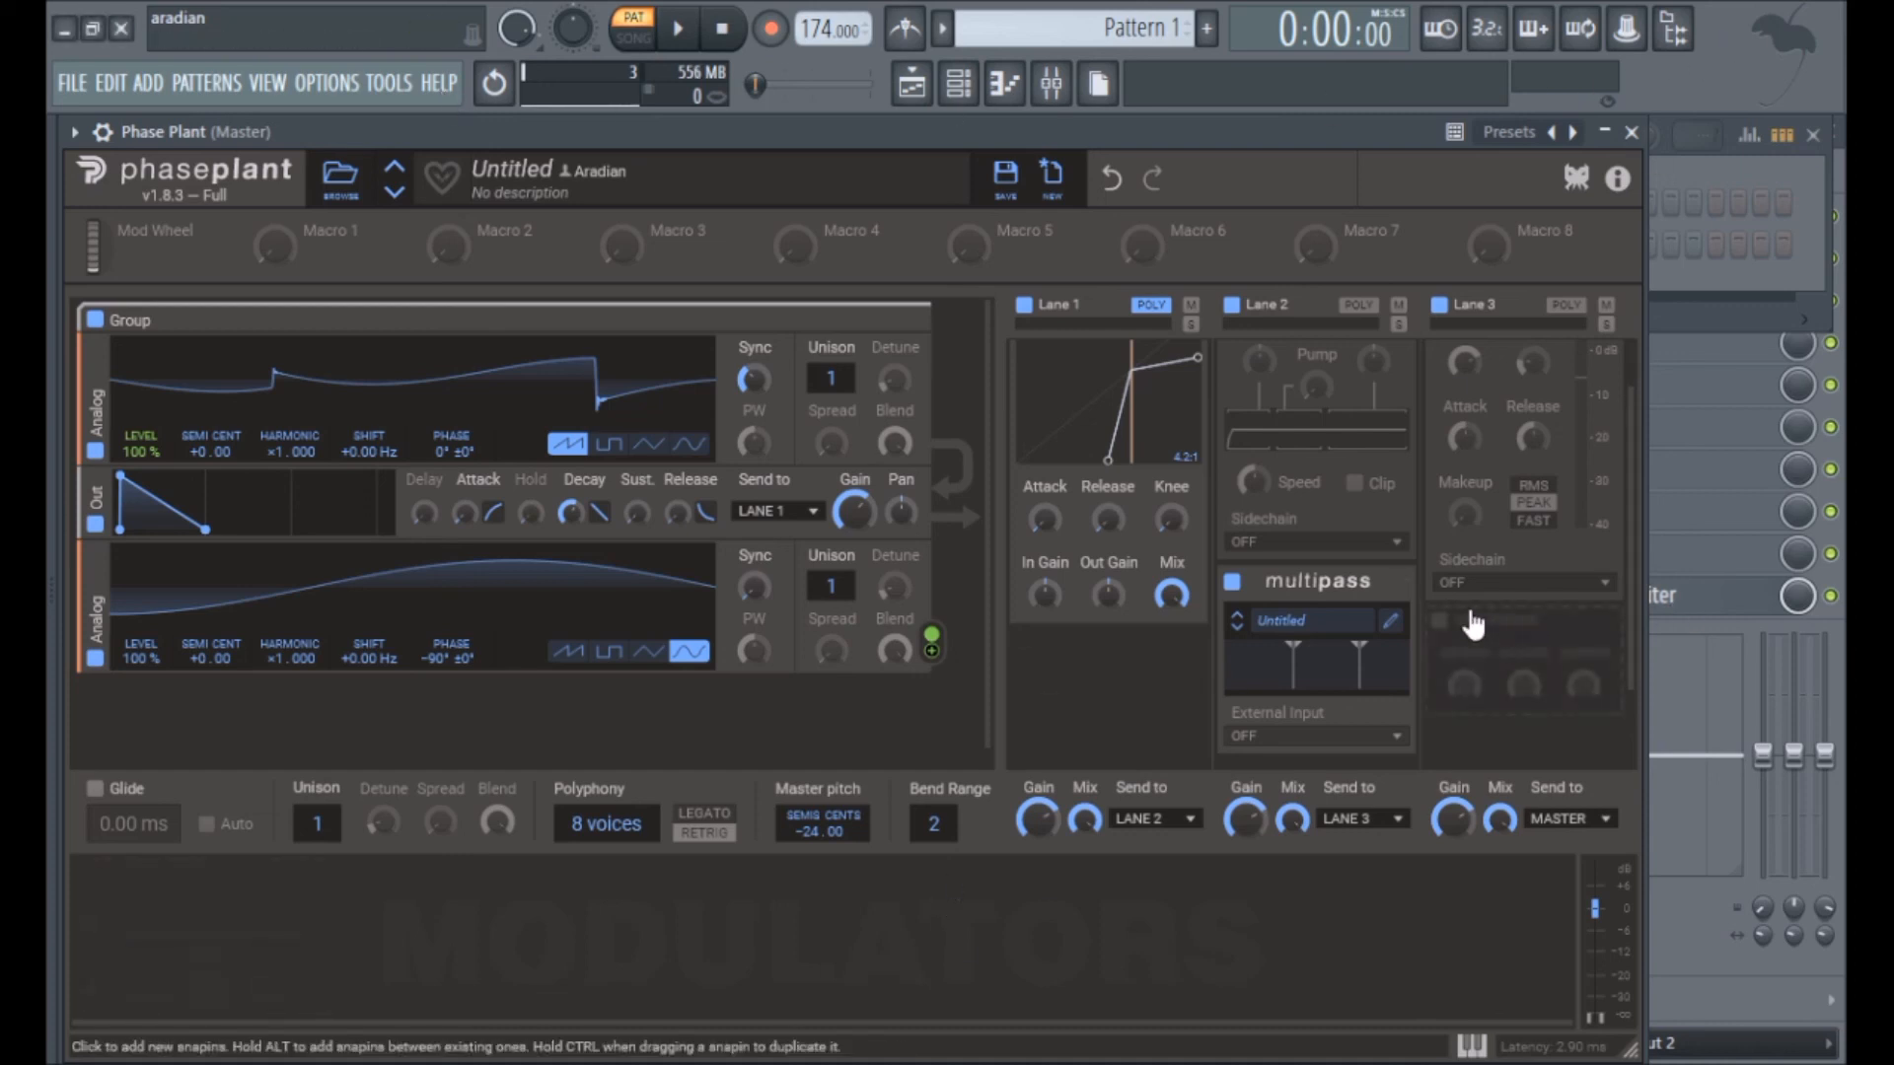
pyautogui.click(1403, 586)
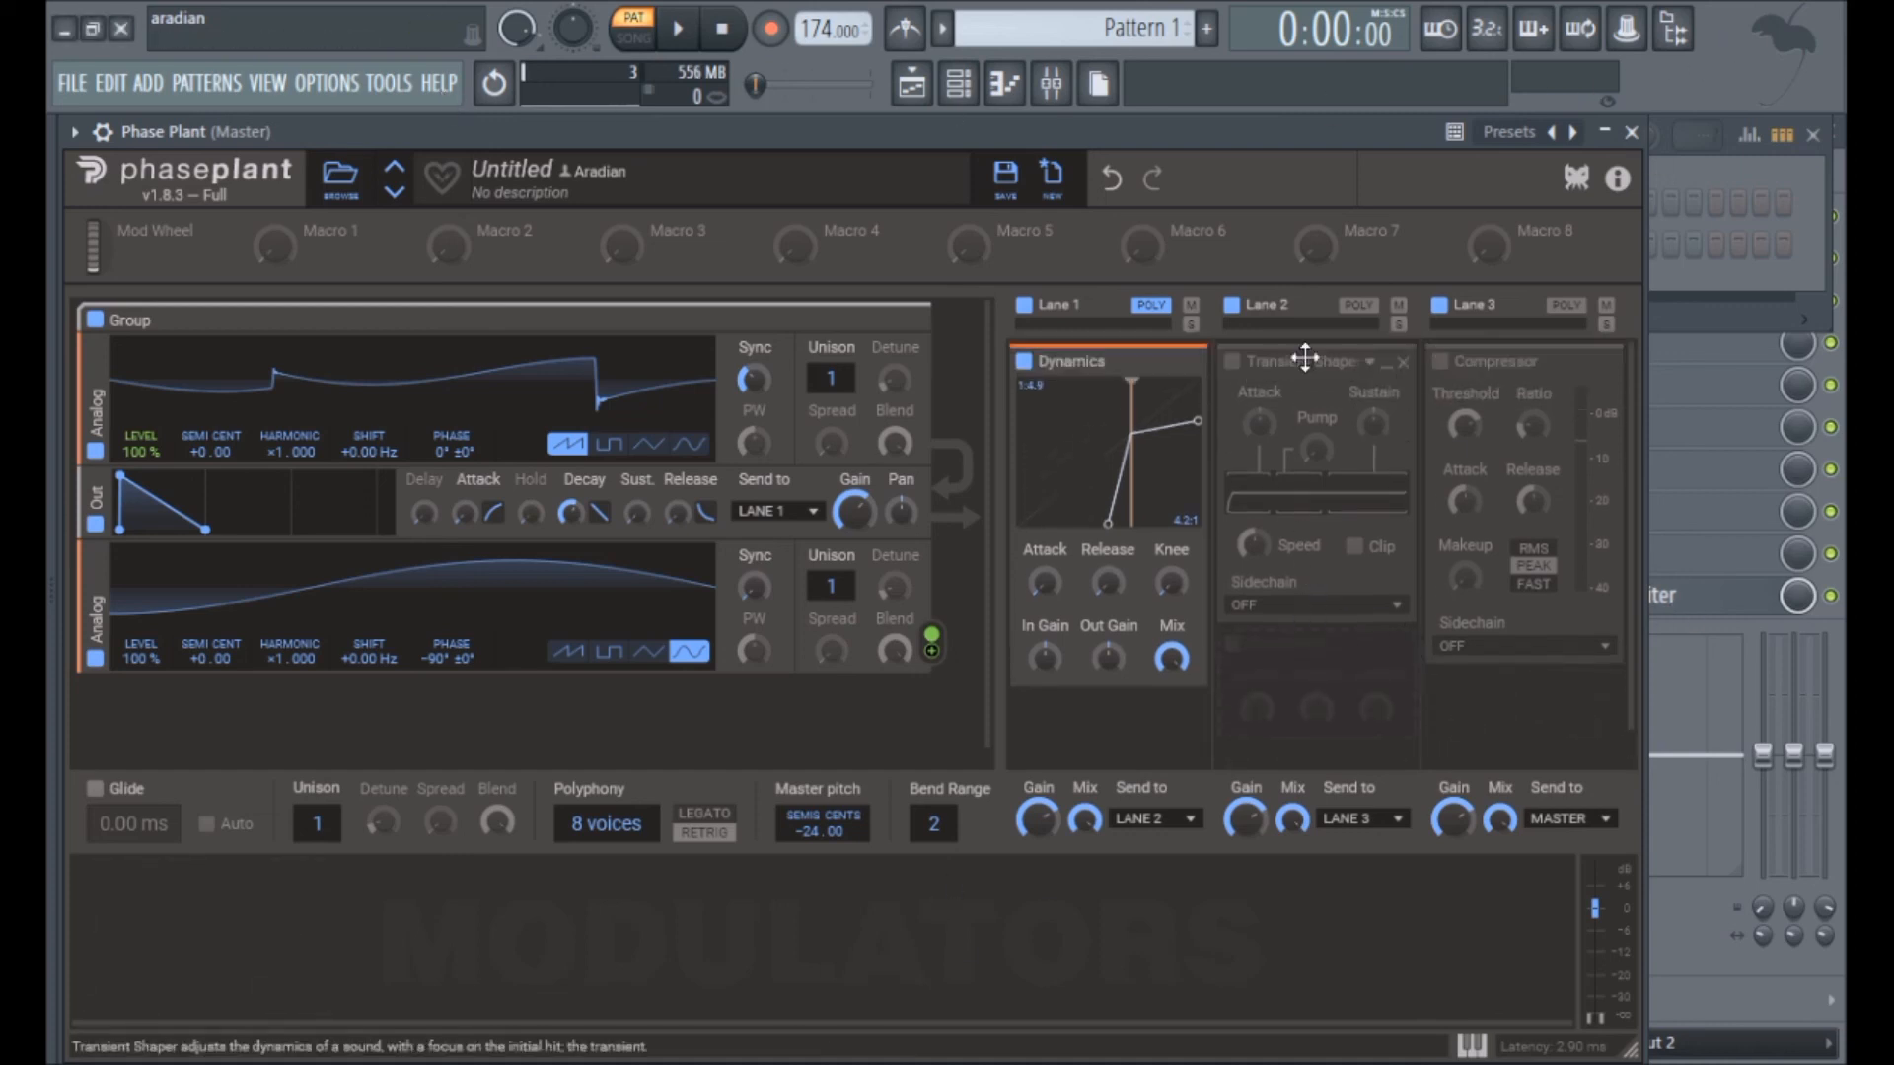
pyautogui.scroll(1, 1388, 549)
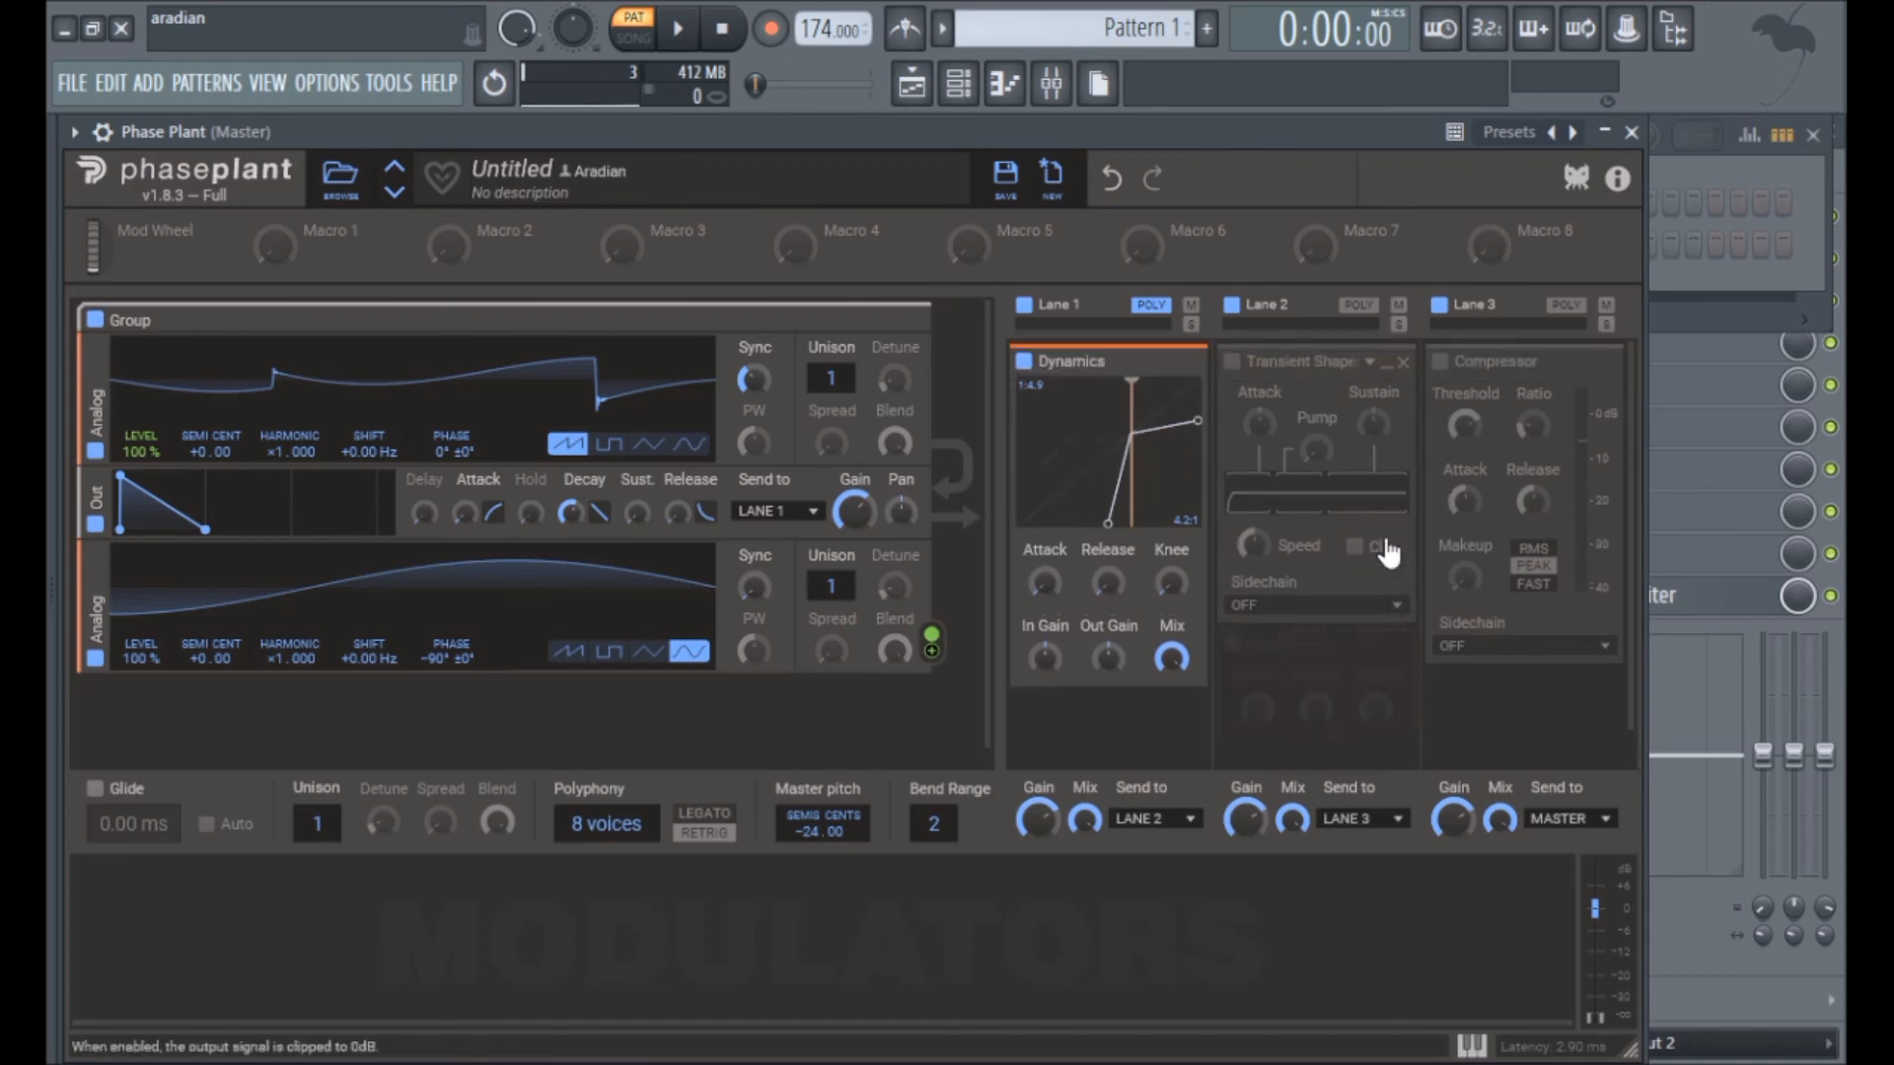